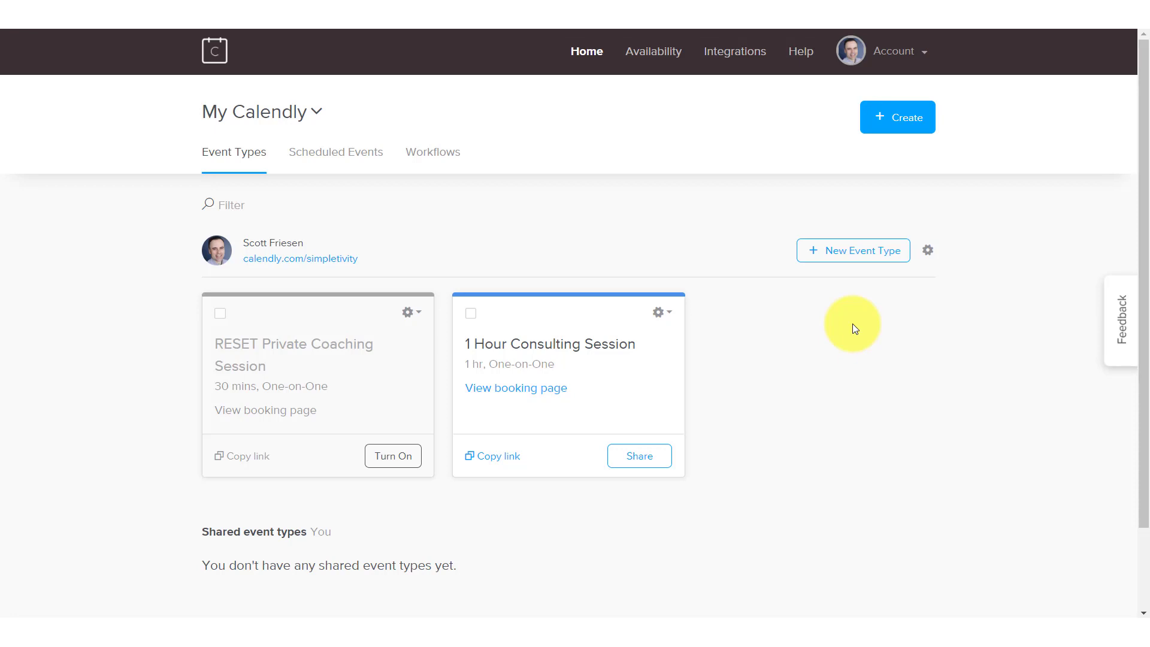
Expand the 1 Hour Consulting Session's booking window, showing 14 calendar days ahead and 60 min duration.
left_click(562, 345)
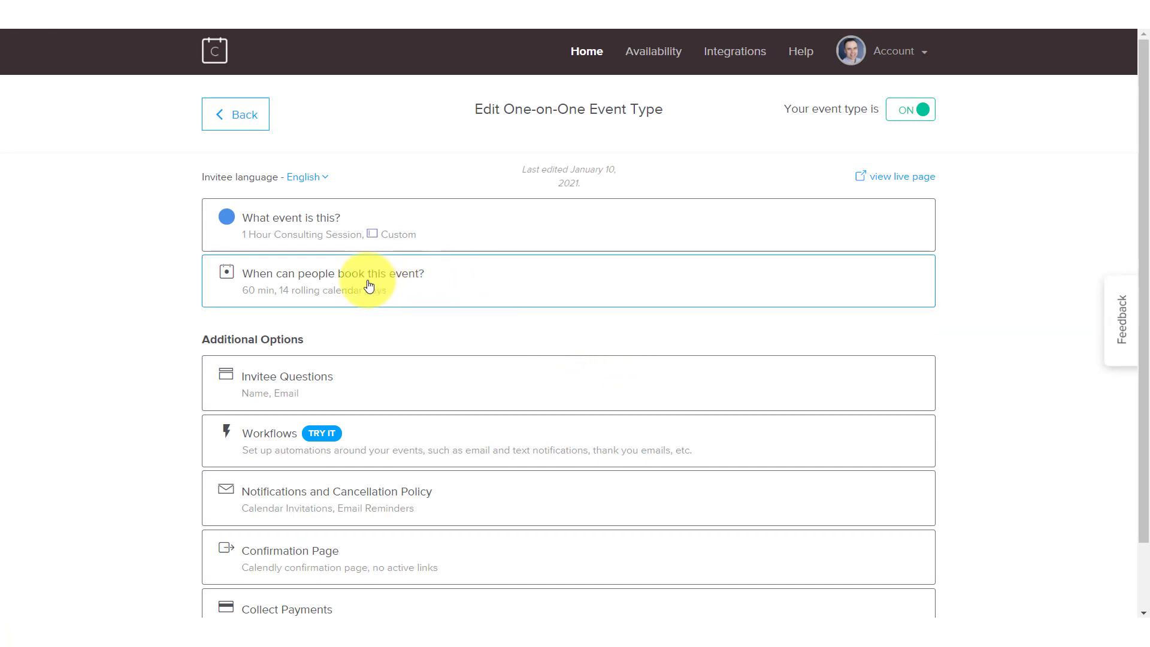
left_click(455, 280)
scroll(514, 316, "down", 10)
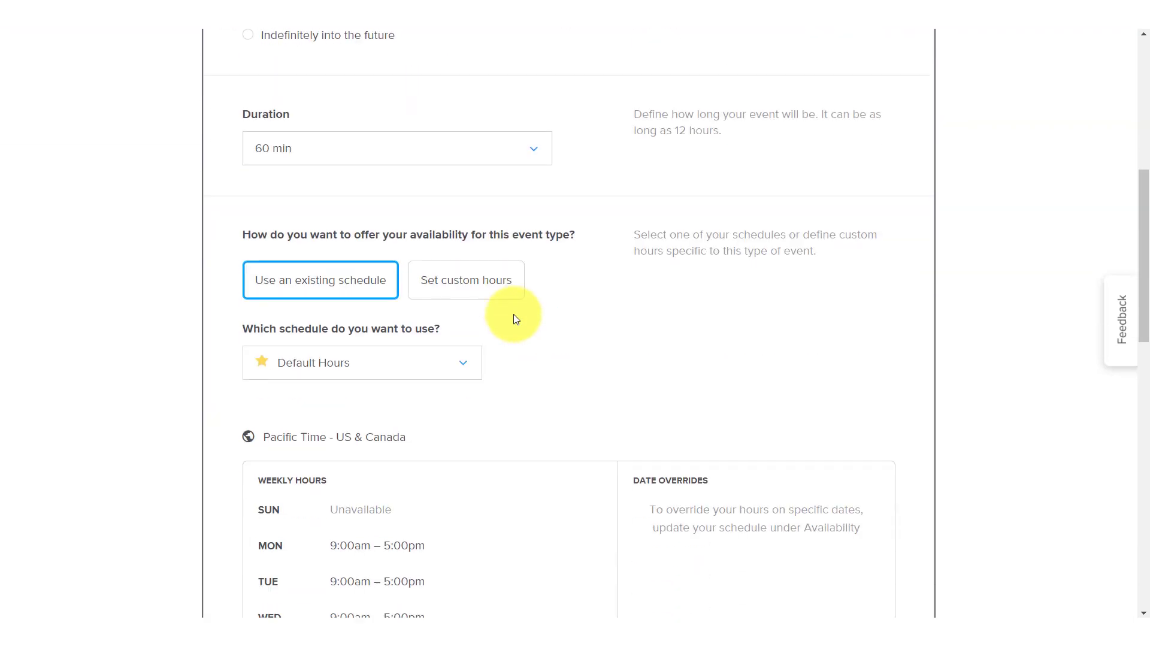
scroll(513, 314, "down", 7)
scroll(513, 314, "up", 17)
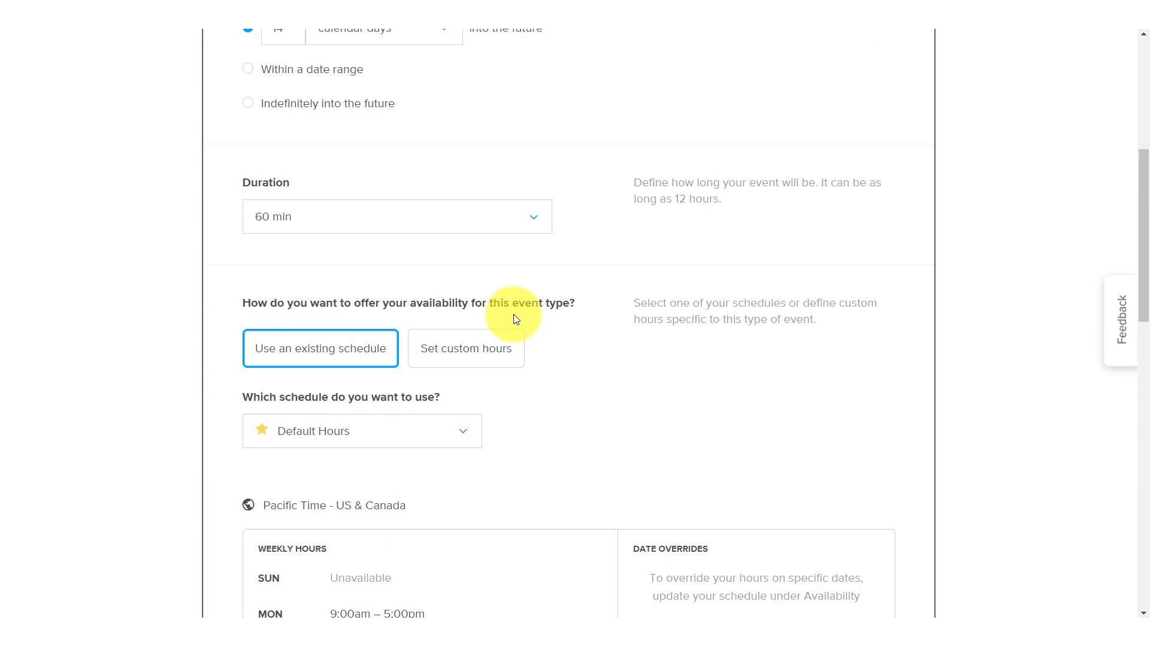
scroll(513, 314, "up", 1)
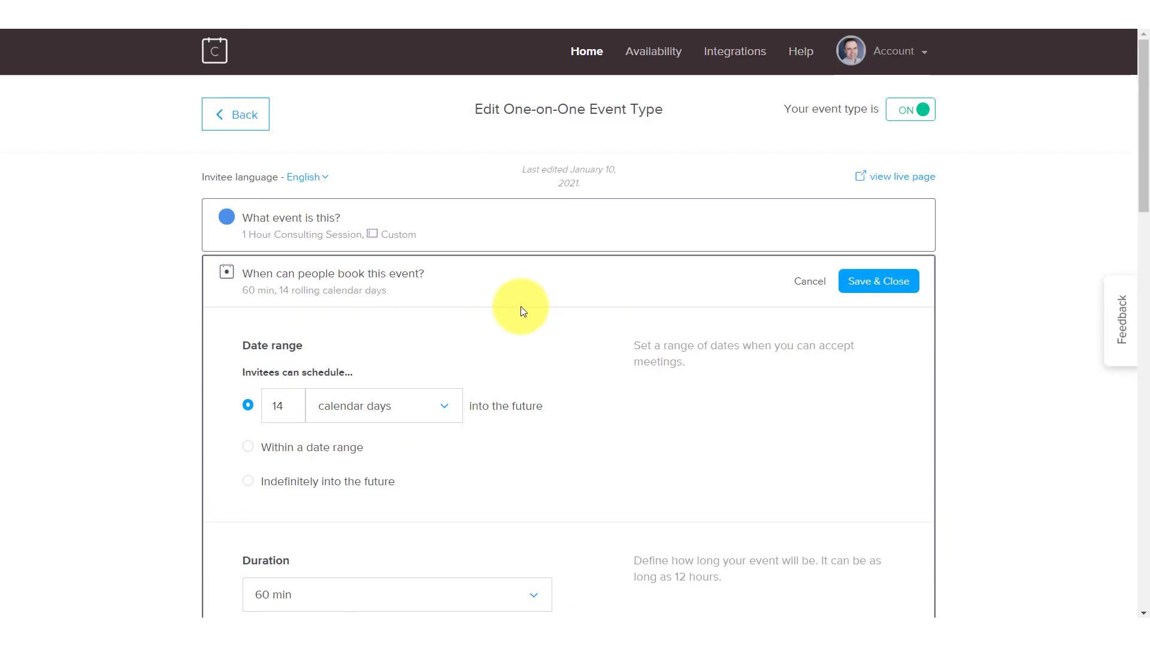
scroll(527, 307, "down", 1)
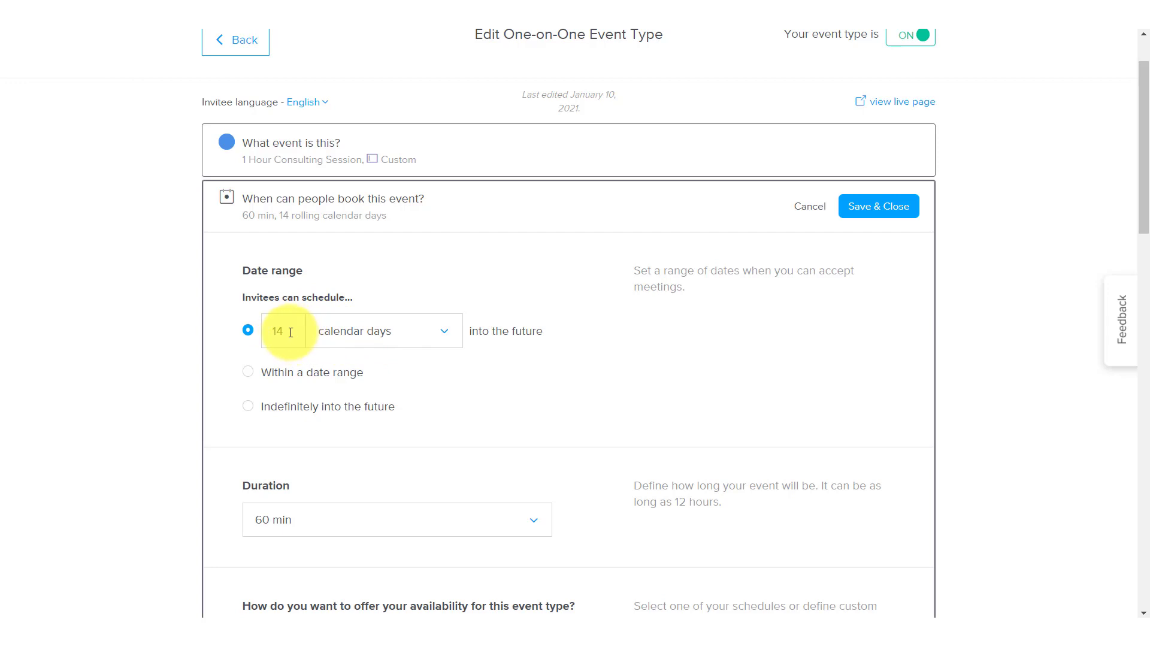
left_click(452, 333)
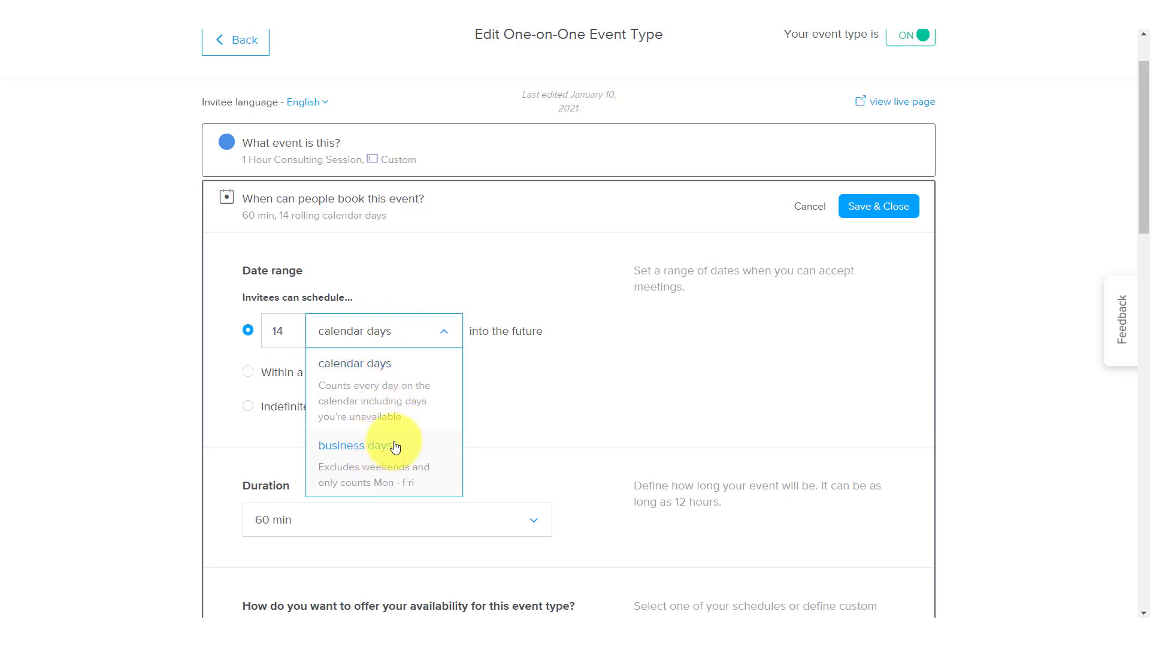
left_click(591, 331)
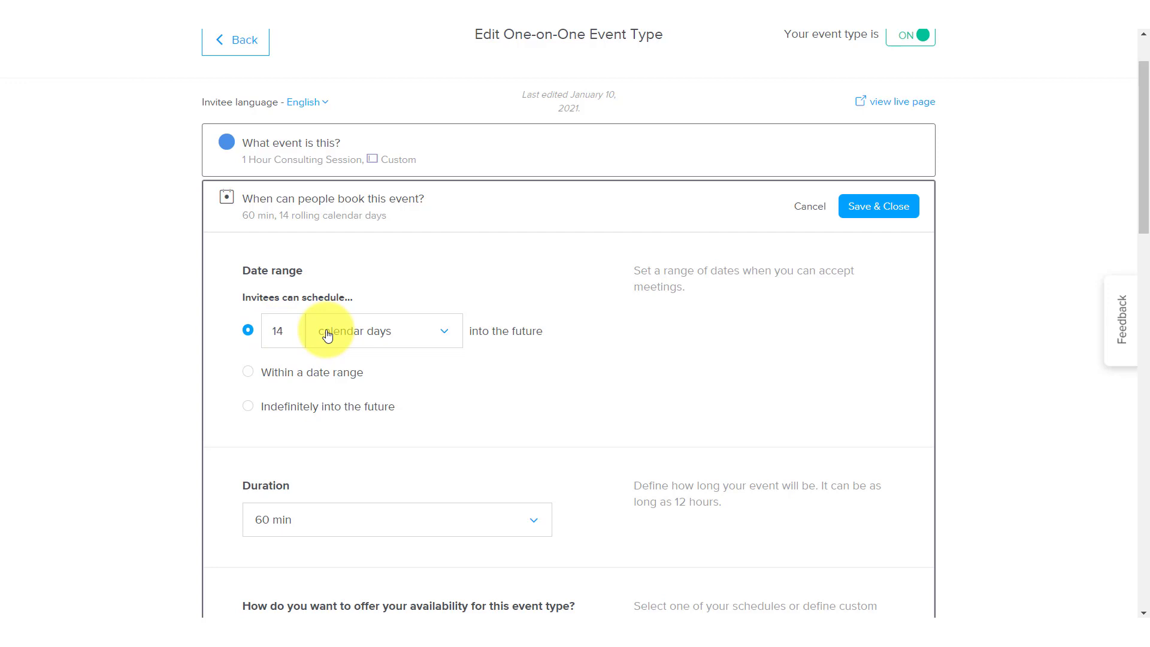
scroll(327, 335, "down", 11)
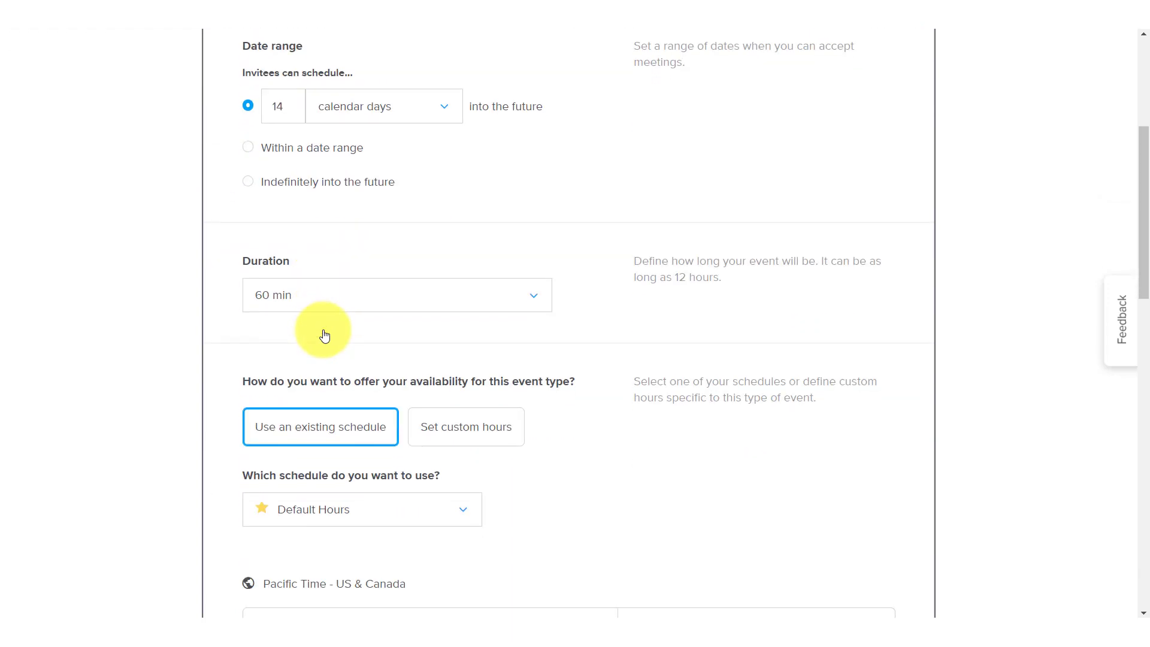
scroll(324, 335, "down", 6)
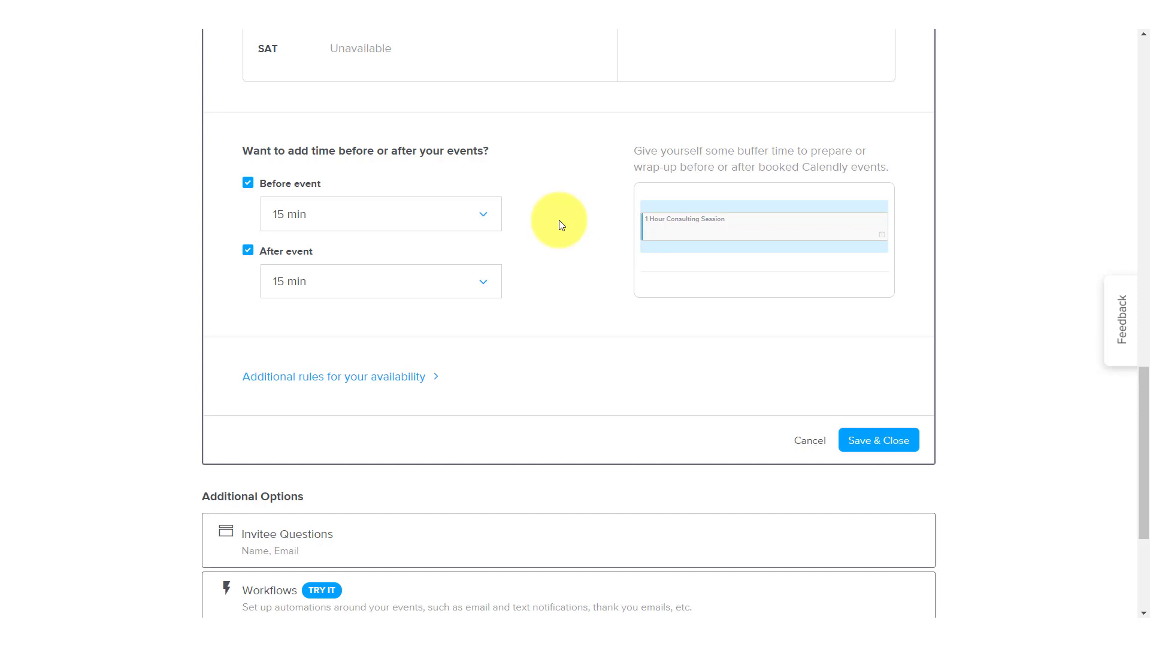
left_click(480, 214)
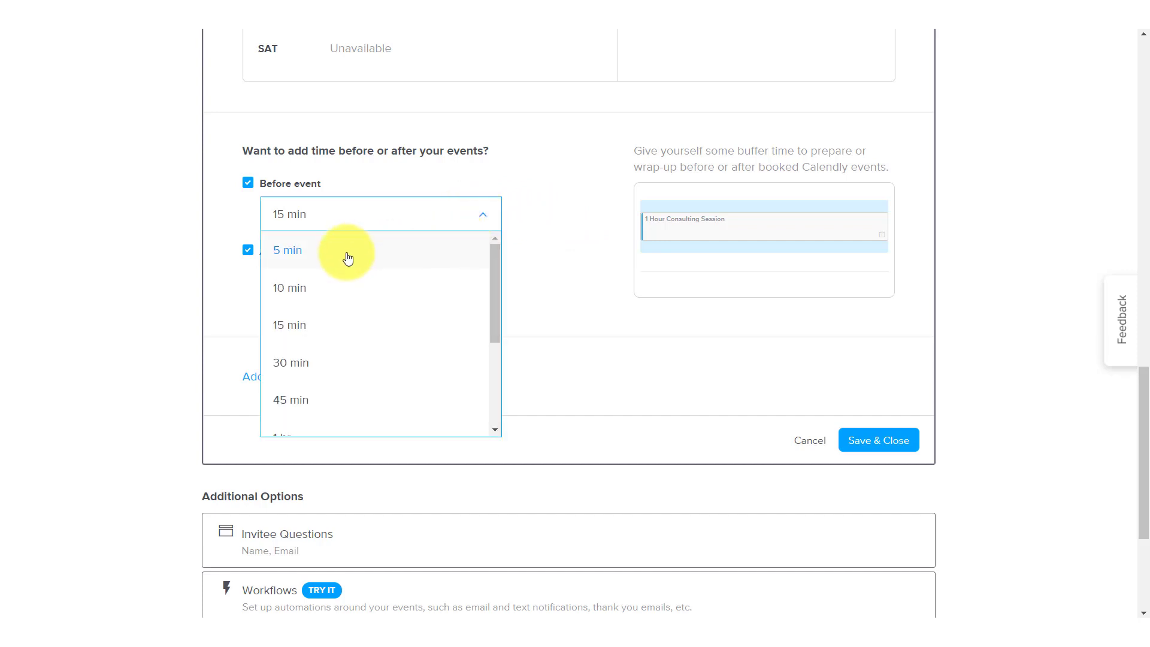
scroll(457, 264, "down", 2)
scroll(457, 264, "down", 1)
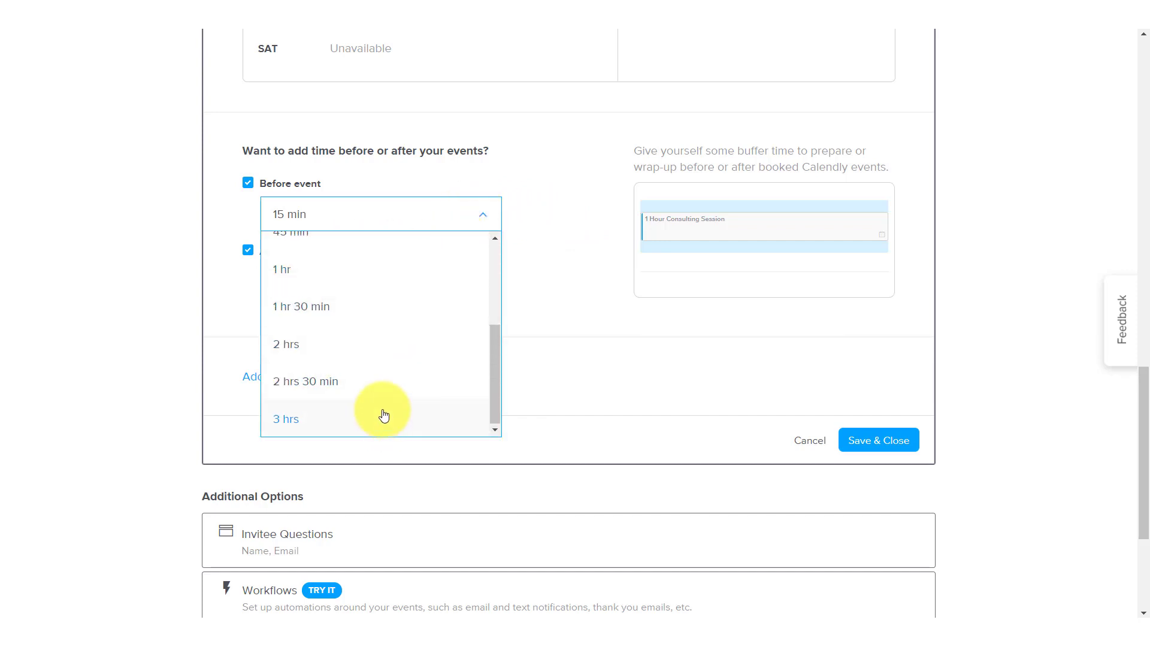
scroll(377, 389, "up", 3)
left_click(286, 336)
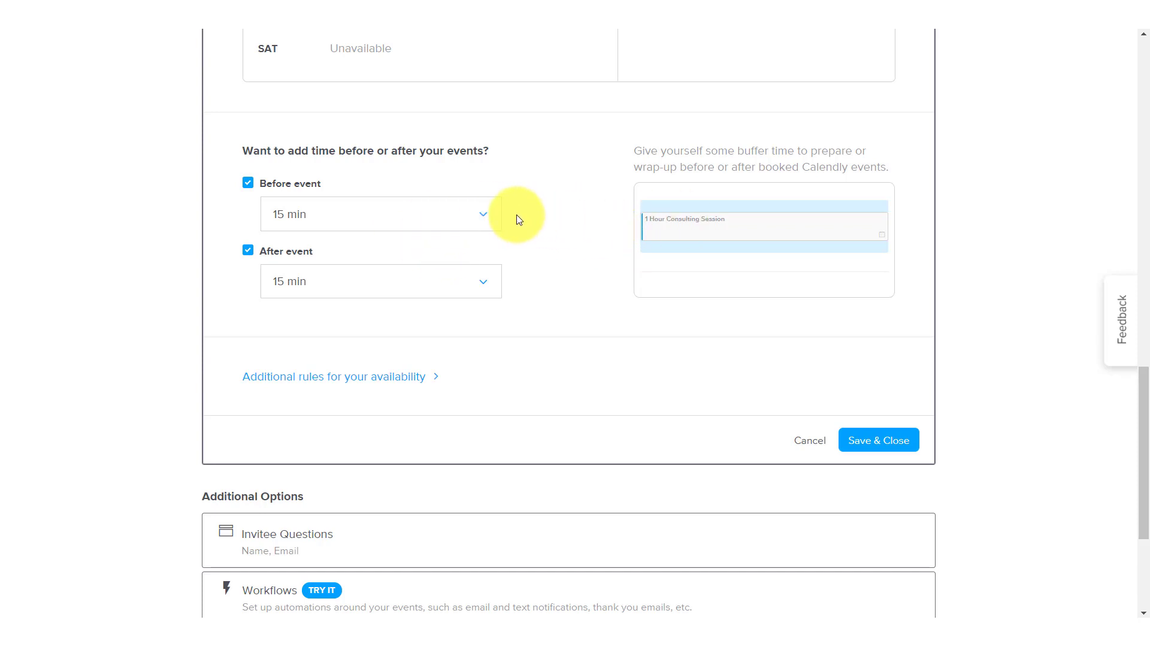
scroll(531, 228, "down", 2)
scroll(530, 228, "up", 2)
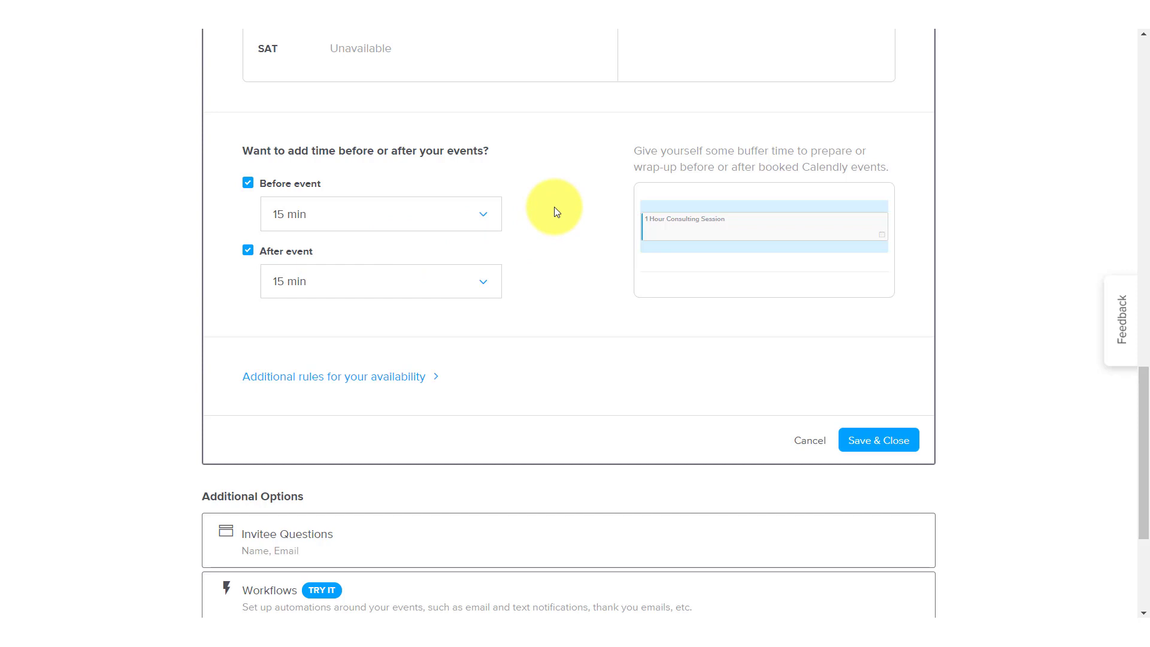
Expand the additional availability rules: 30 min increments, 16-hour minimum notice, max 2 events per day.
scroll(554, 211, "down", 2)
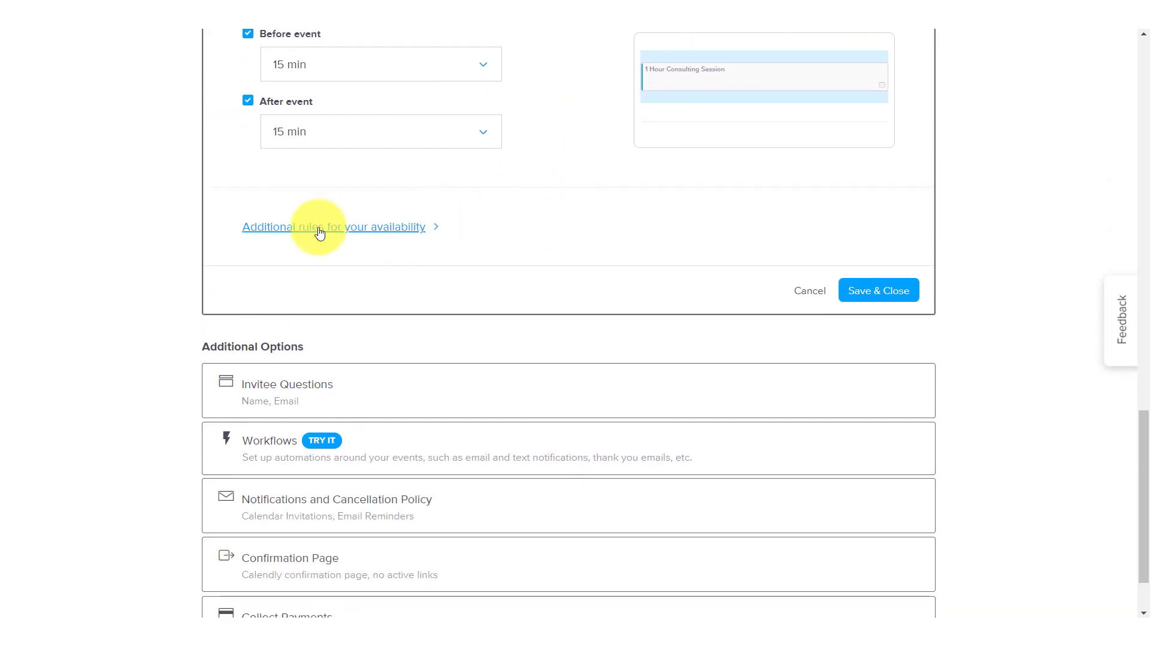
scroll(349, 233, "up", 20)
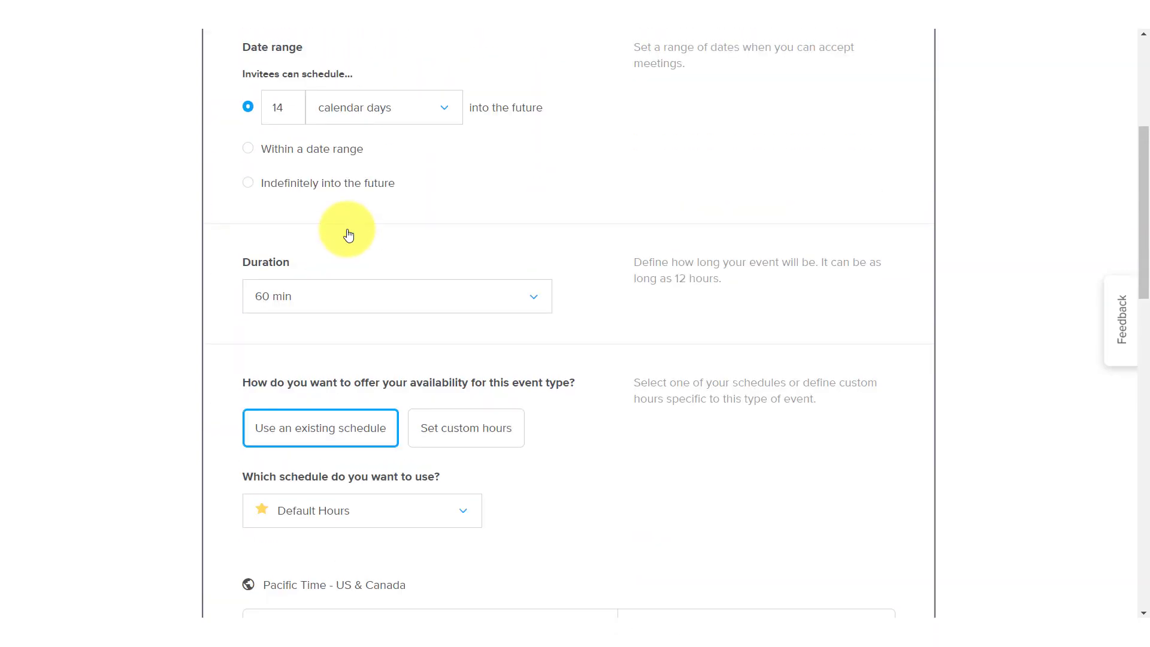
scroll(349, 233, "down", 11)
scroll(348, 233, "down", 10)
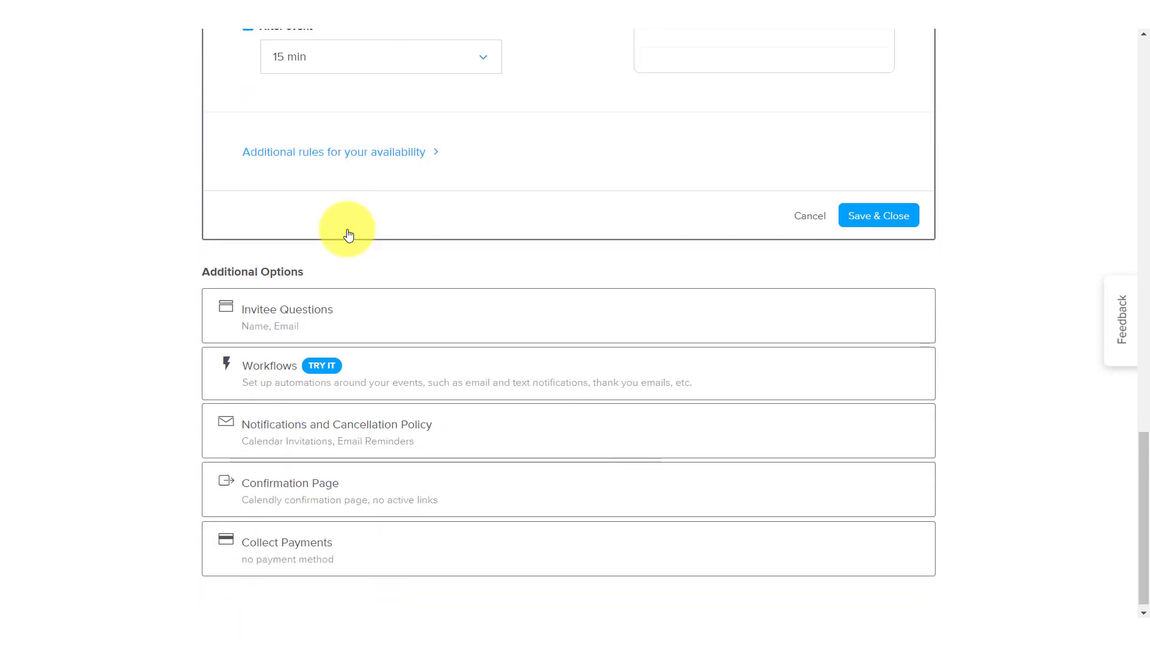
left_click(361, 154)
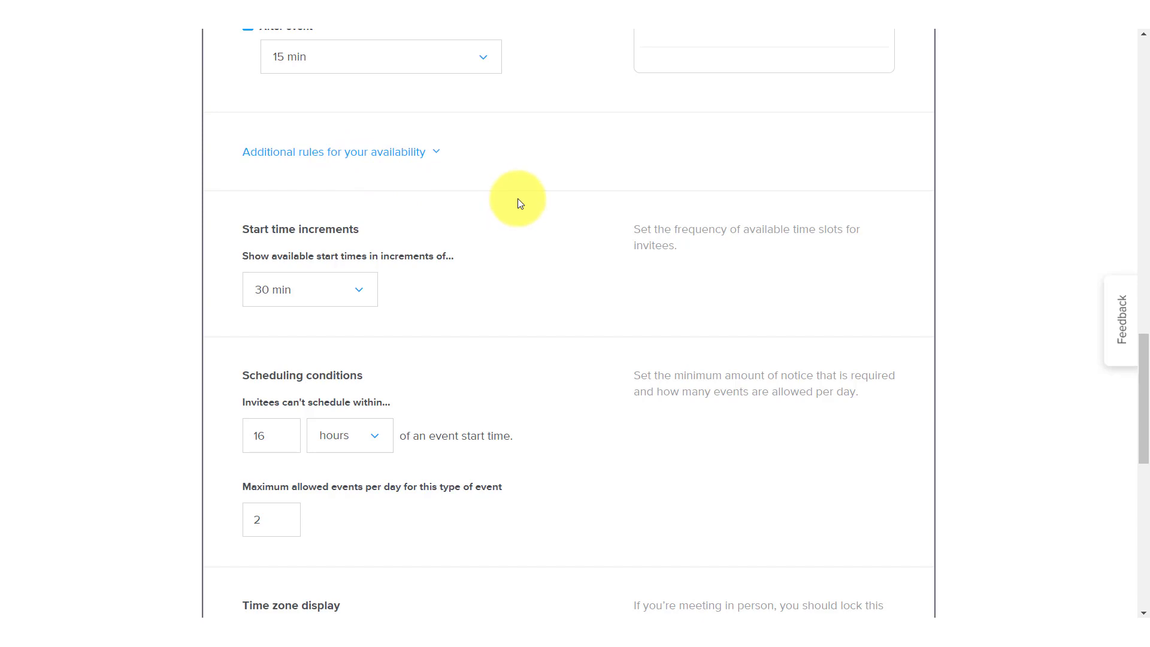
scroll(517, 199, "down", 3)
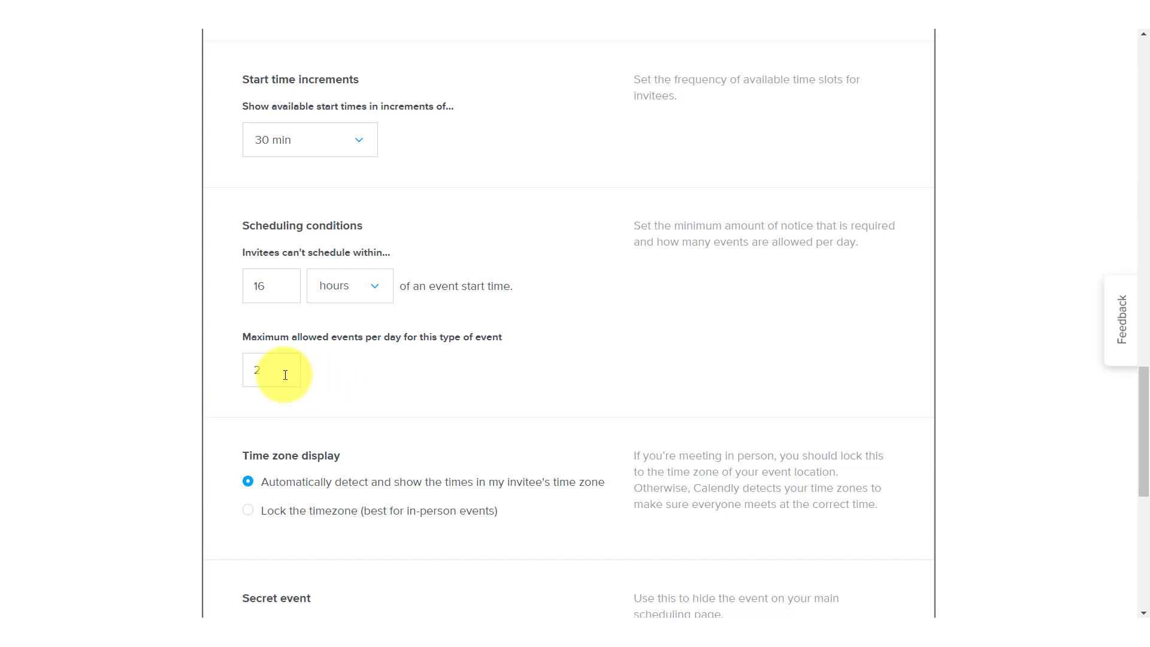
Scroll through the expanded booking-time settings of the consulting event.
scroll(494, 351, "up", 20)
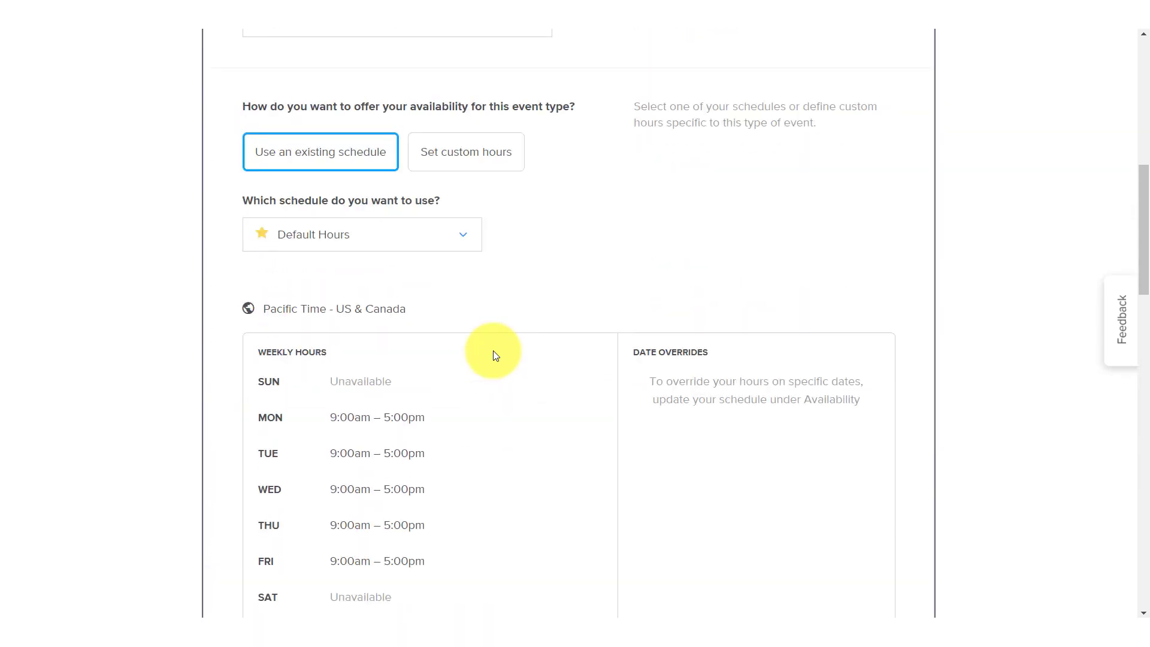
scroll(523, 246, "down", 20)
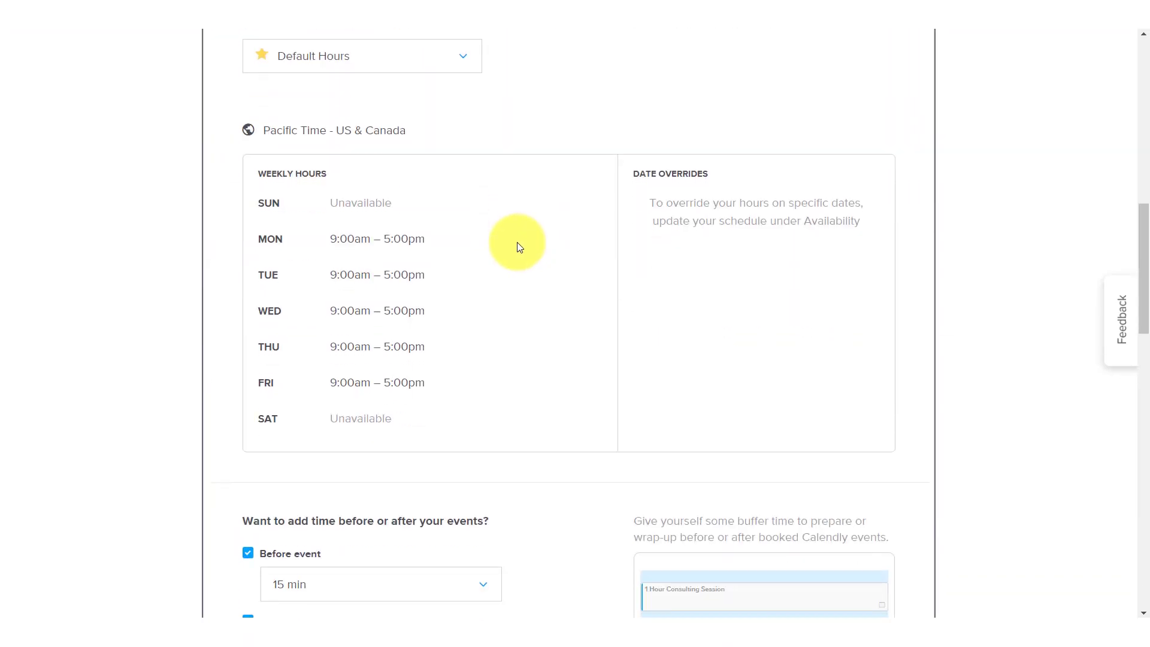
scroll(516, 242, "down", 7)
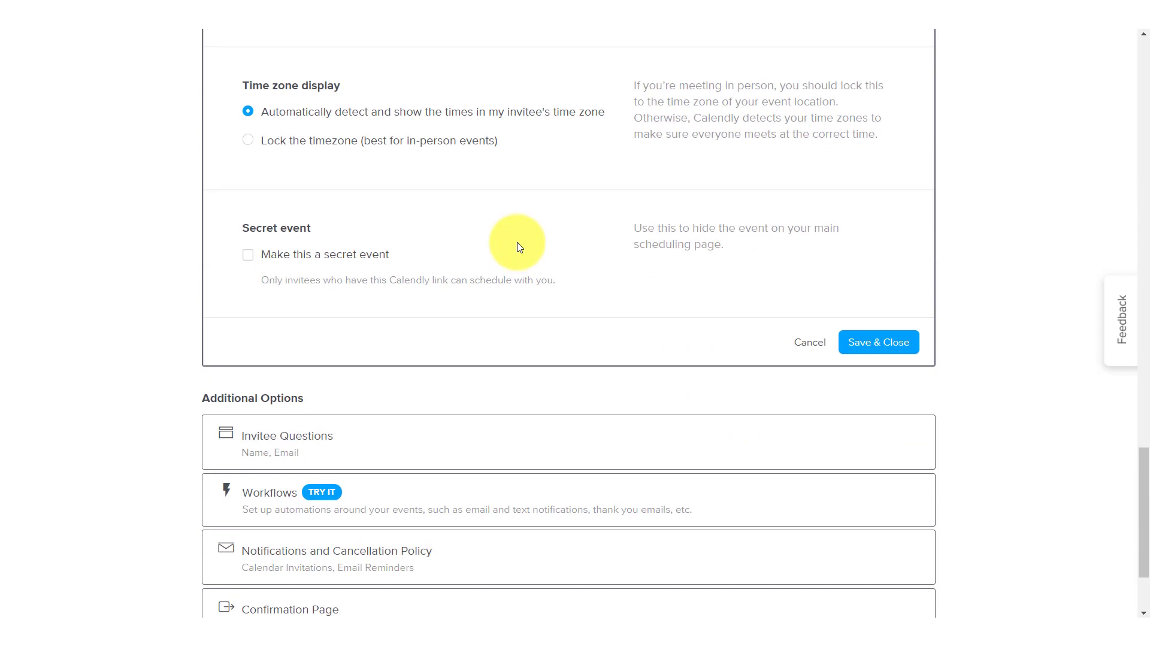
scroll(332, 307, "up", 3)
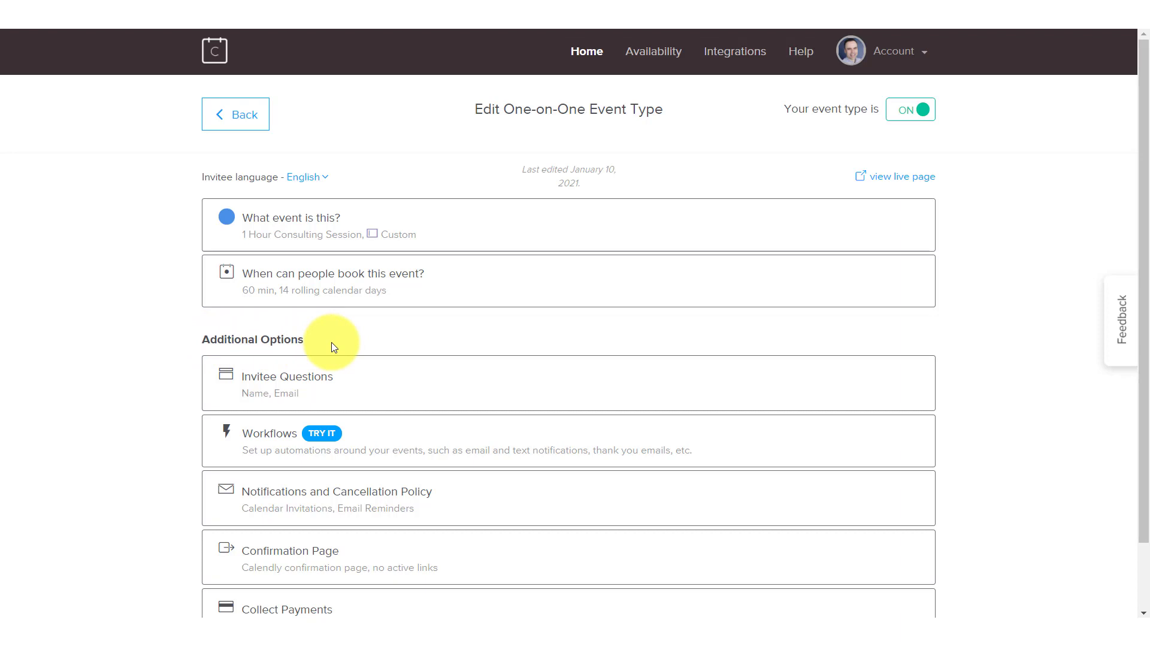
left_click(328, 382)
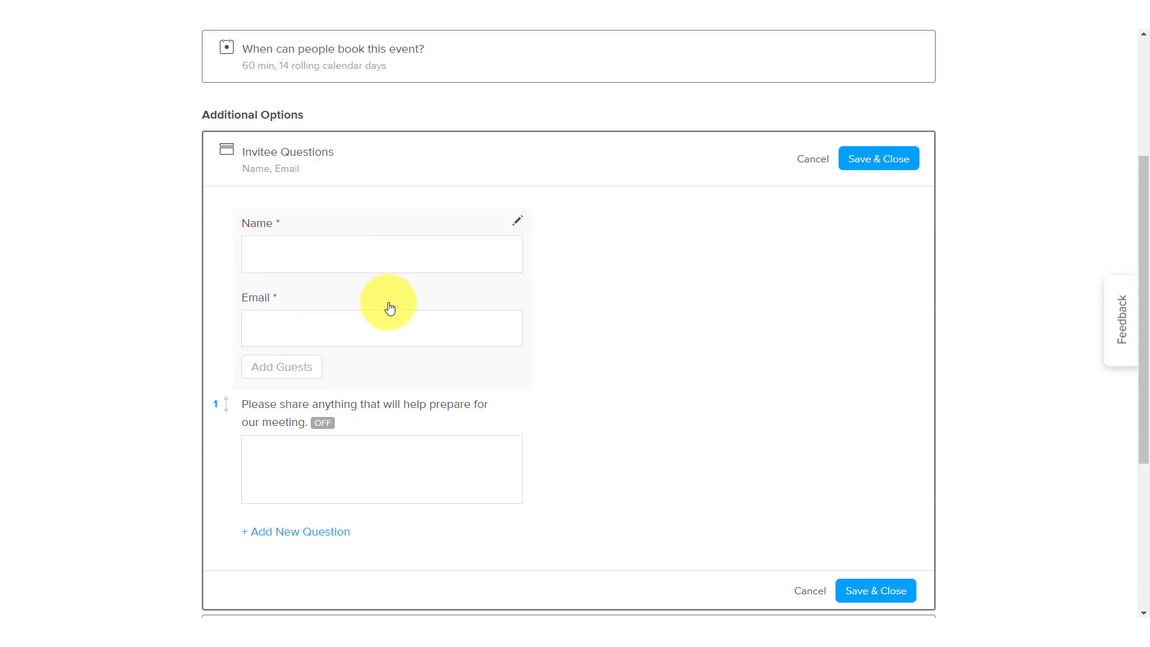
scroll(388, 309, "down", 3)
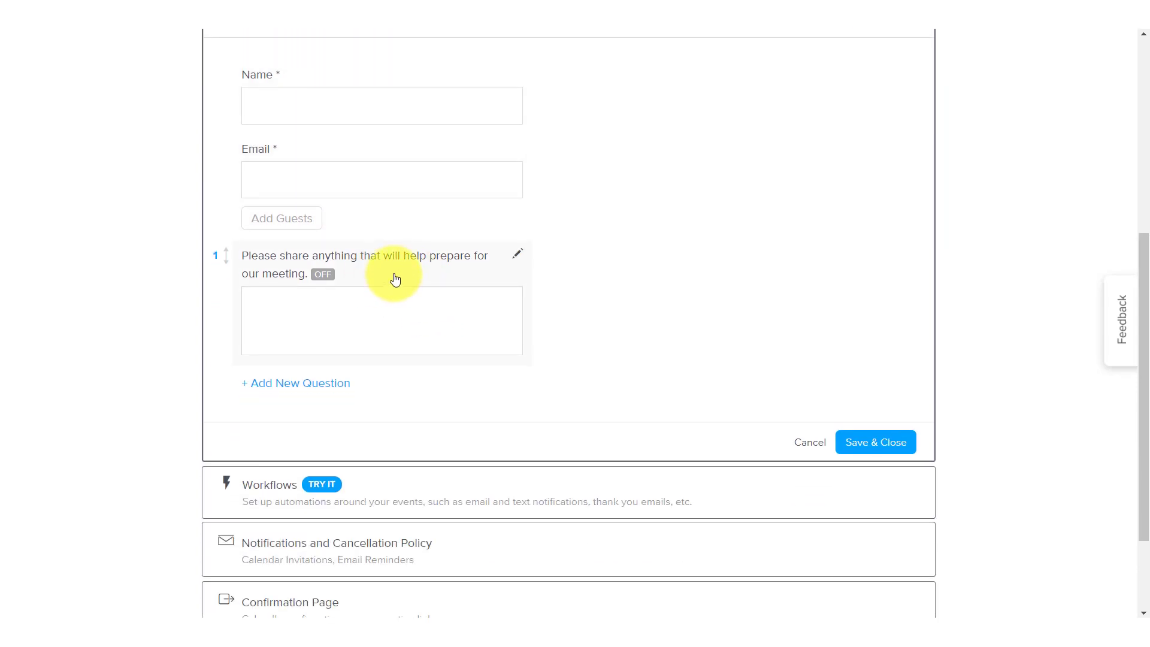
scroll(395, 279, "up", 3)
scroll(402, 282, "down", 3)
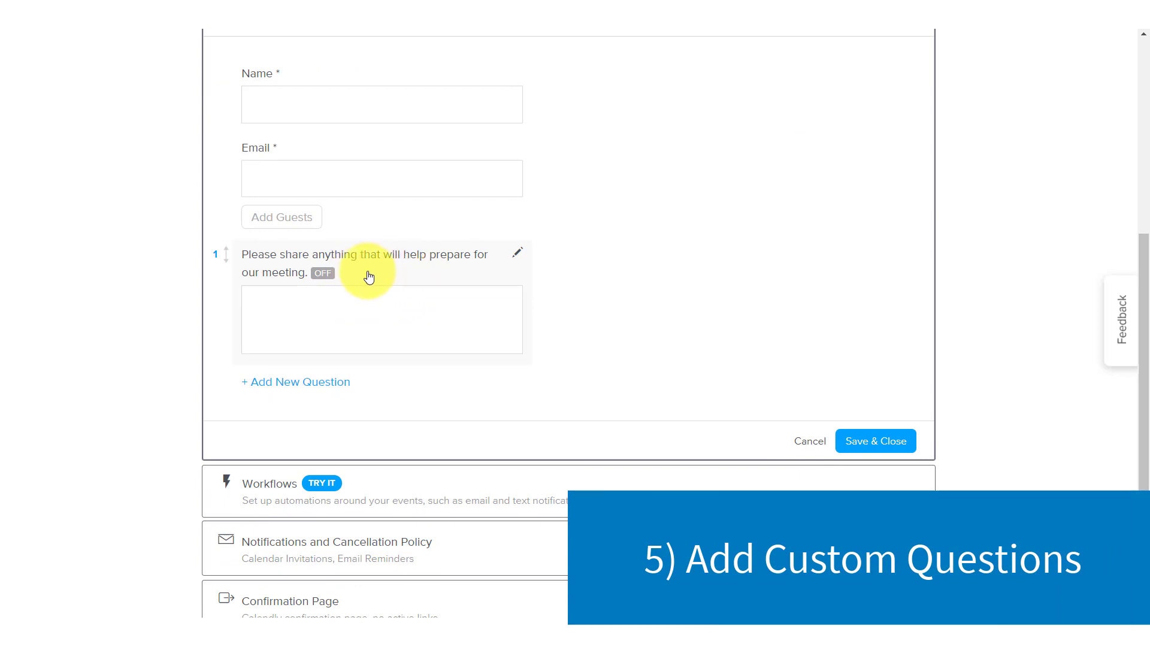
scroll(384, 275, "up", 1)
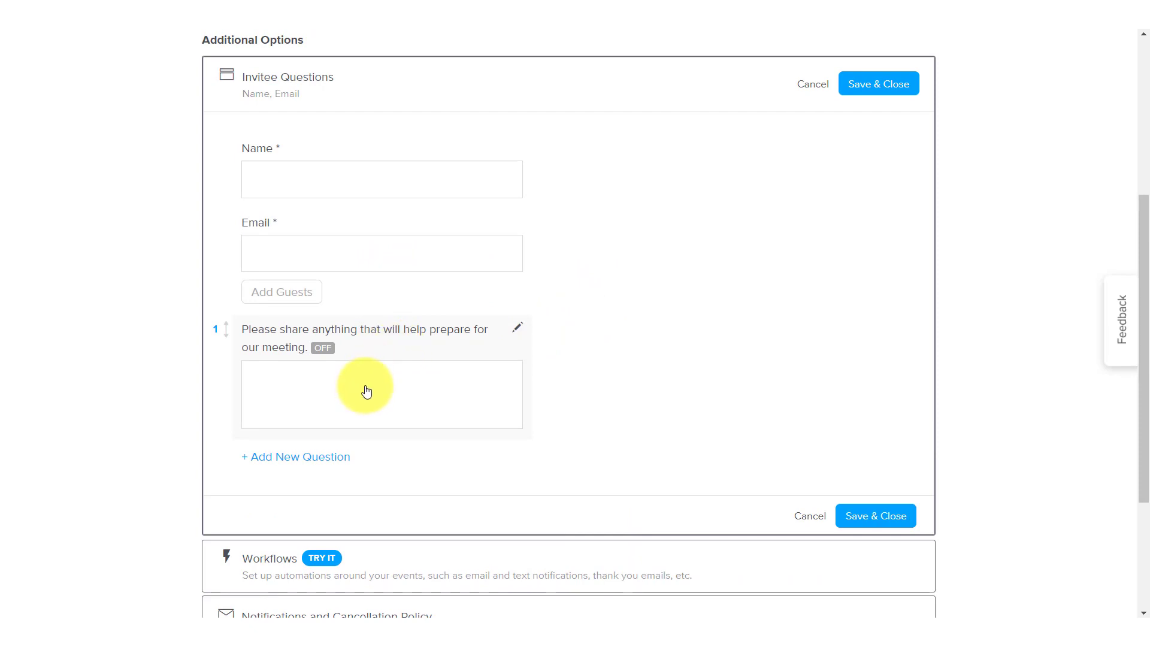
left_click(372, 334)
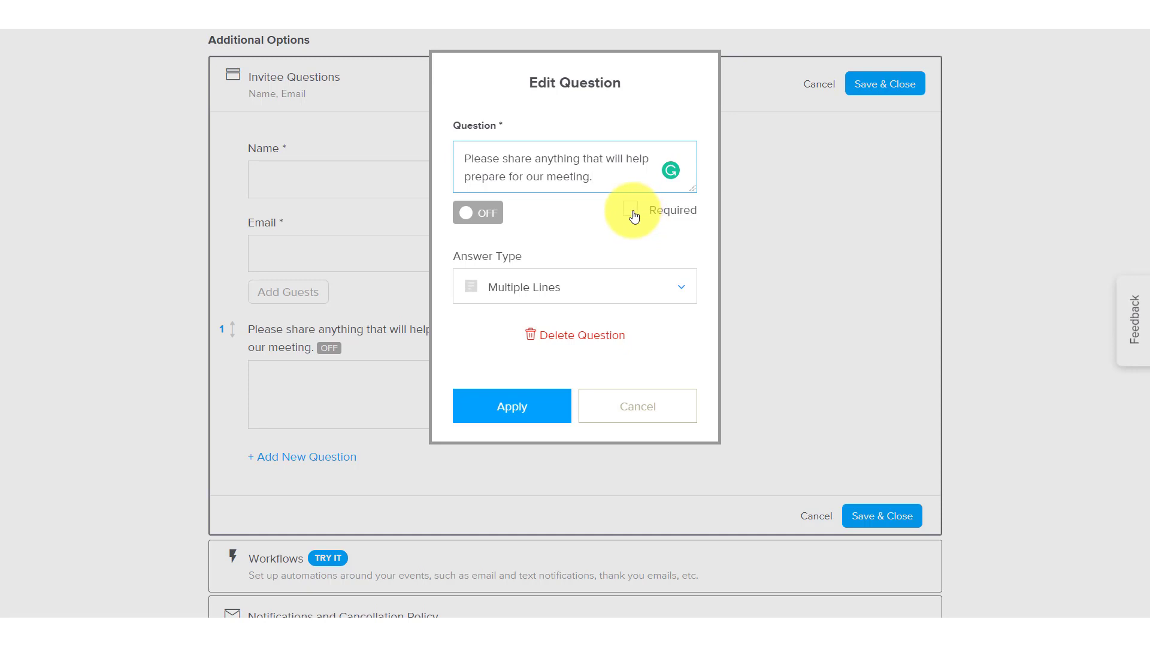
left_click(629, 411)
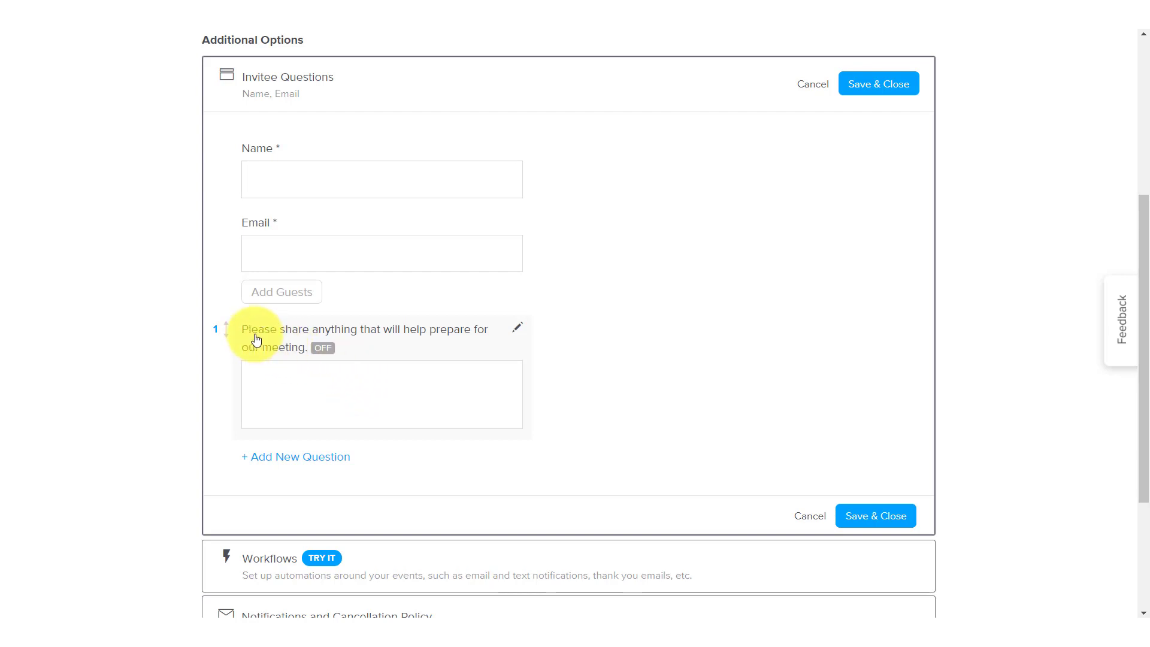
left_click(277, 457)
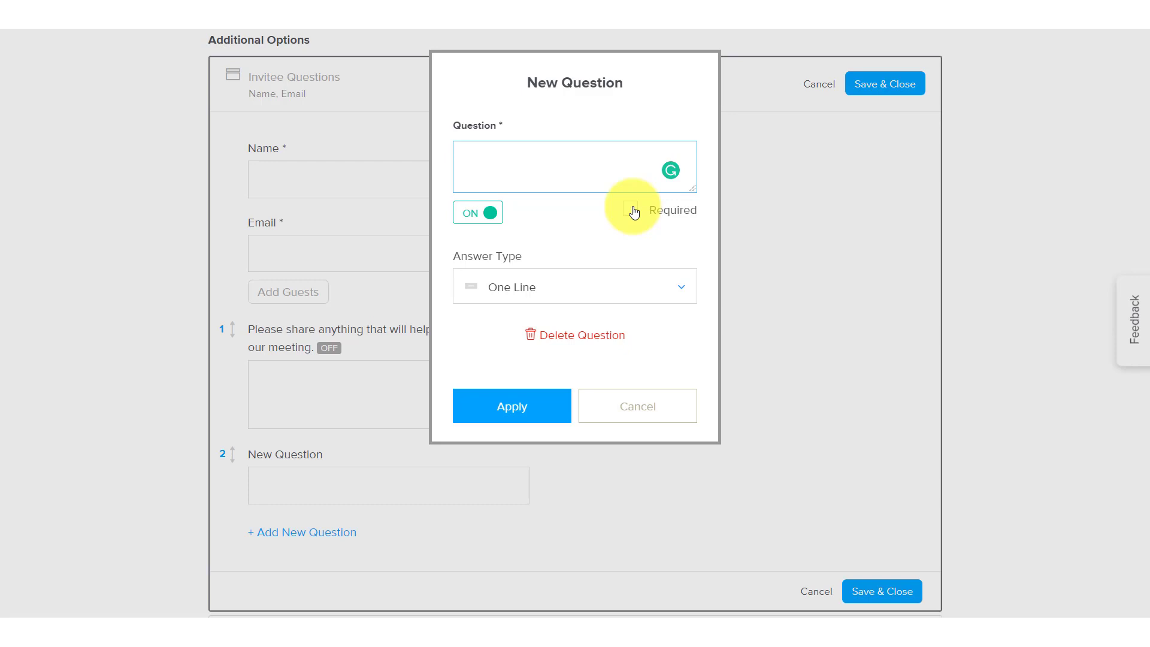
left_click(625, 414)
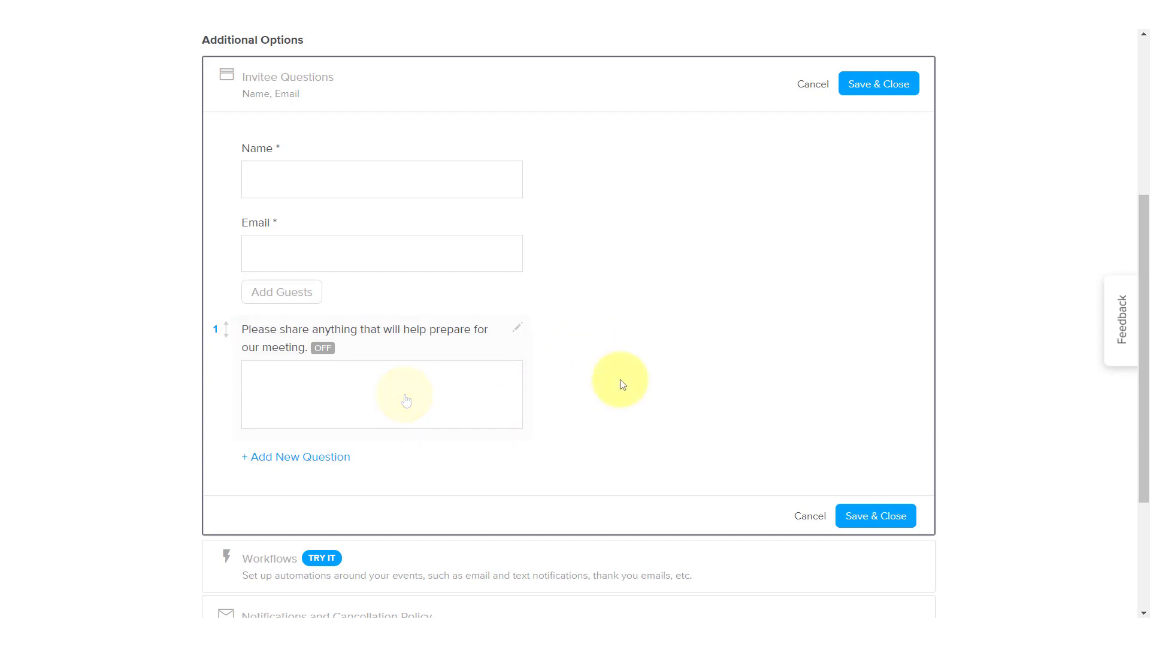
Go to Account Settings from the Account menu, leaving the event editor without saving.
scroll(618, 382, "up", 5)
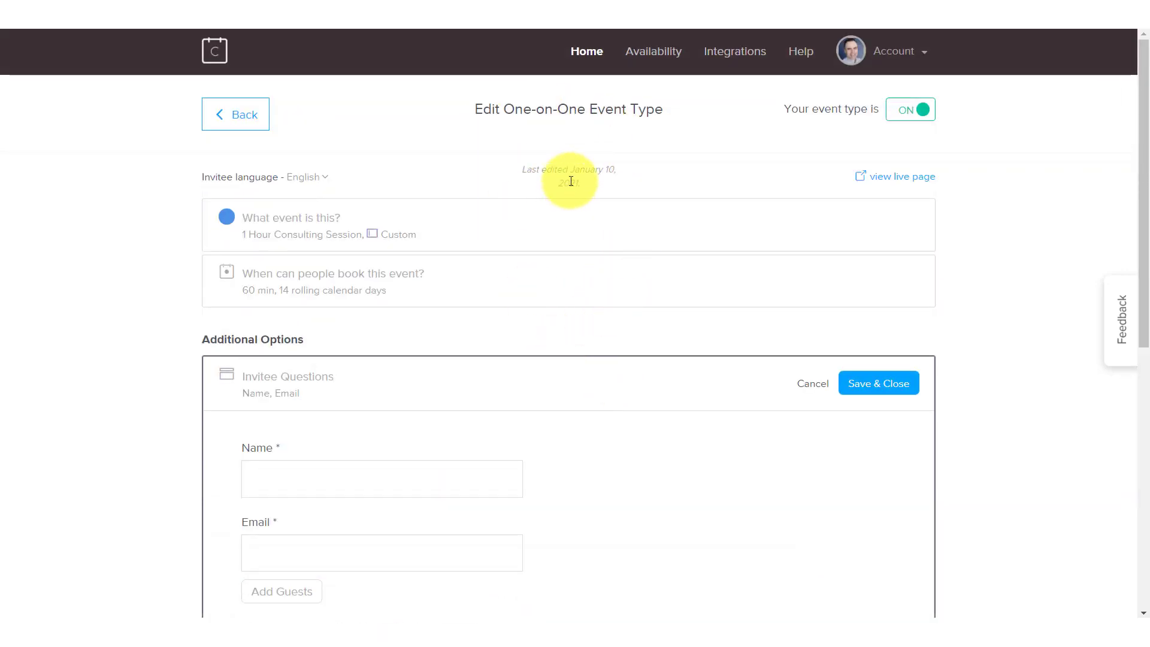
left_click(909, 54)
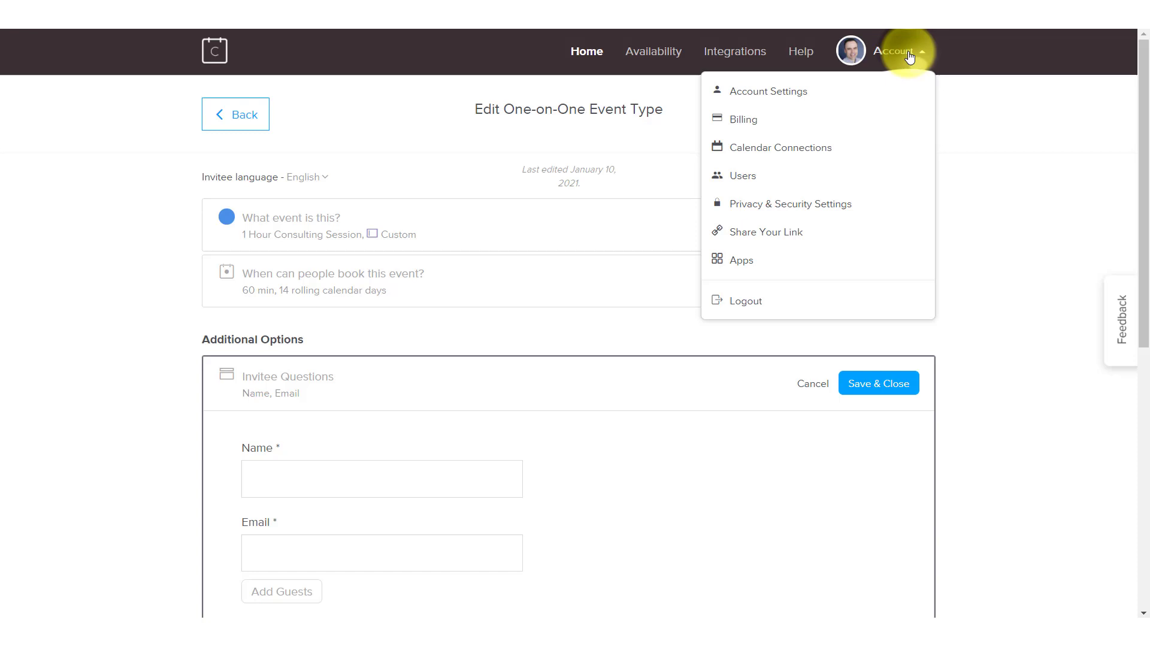
left_click(768, 94)
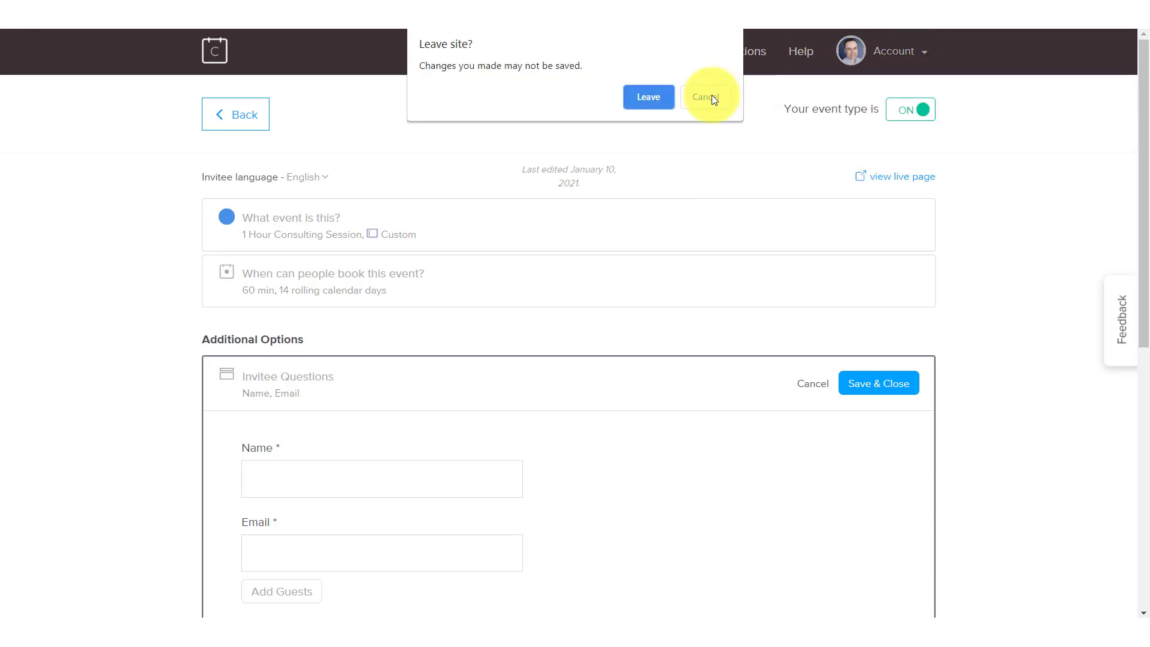
left_click(647, 97)
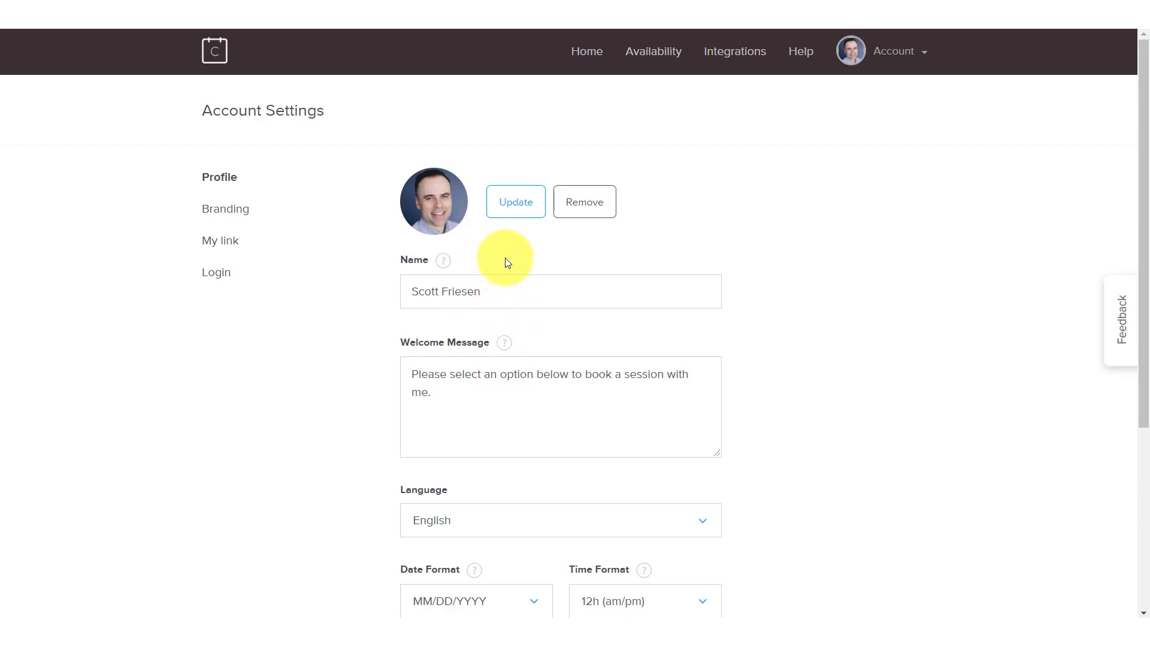
Show the Branding page with the Simpletivity logo and Calendly Branding switched on.
left_click(225, 215)
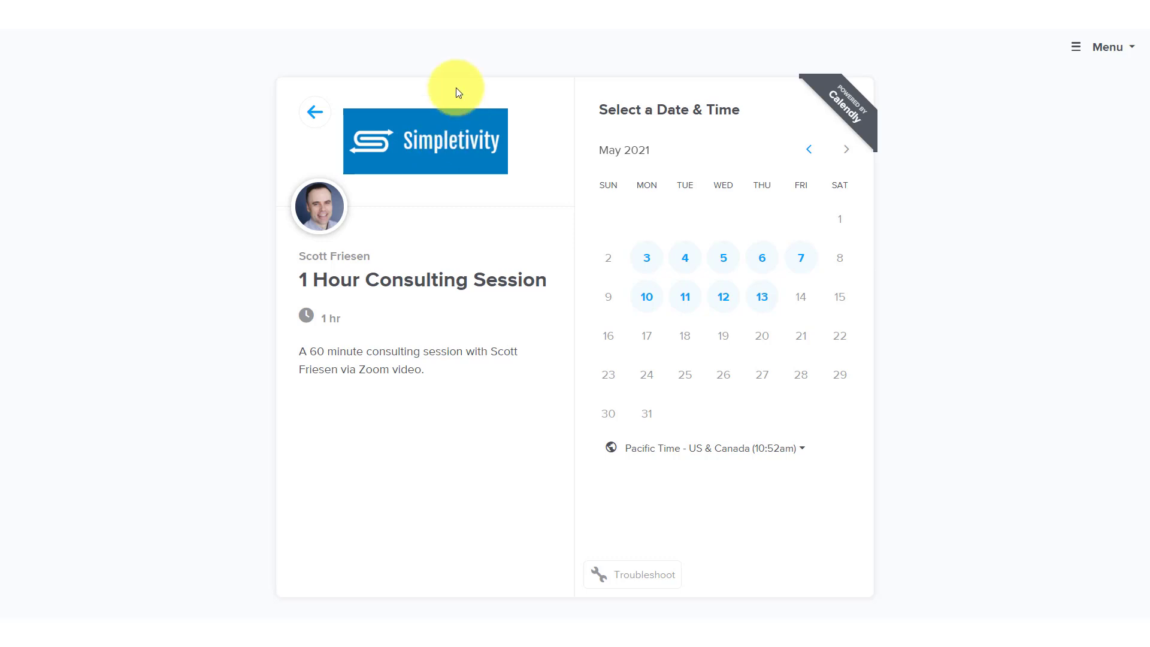
left_click(482, 12)
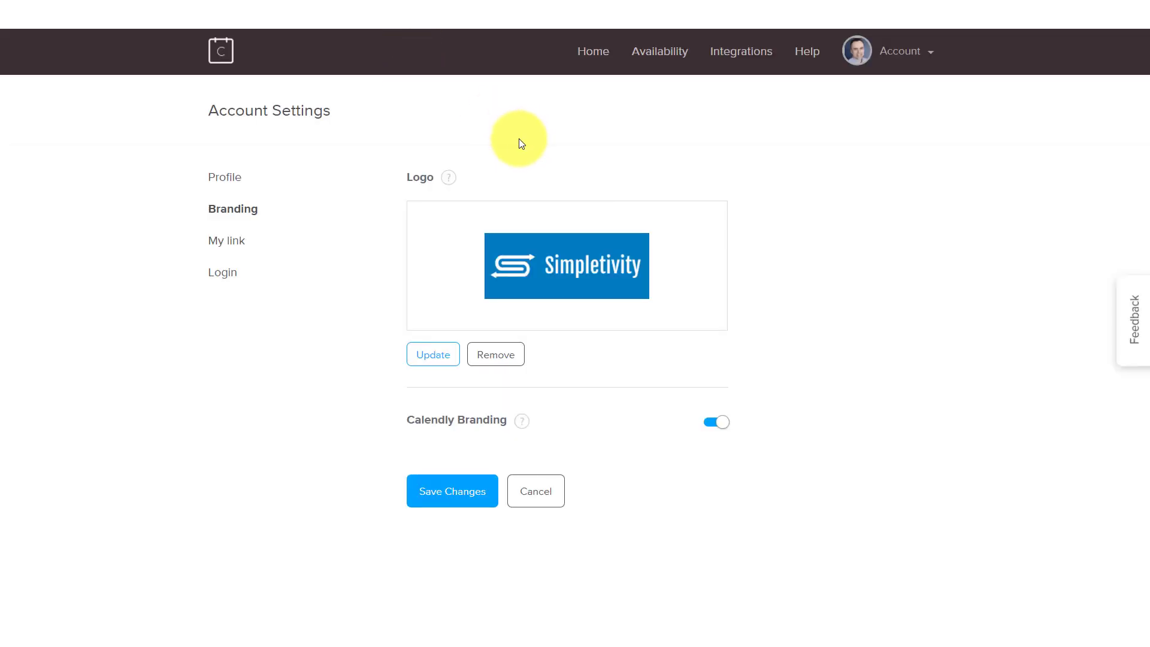
Check the Logo help recommending a 440px x 220px size, then close it.
left_click(449, 178)
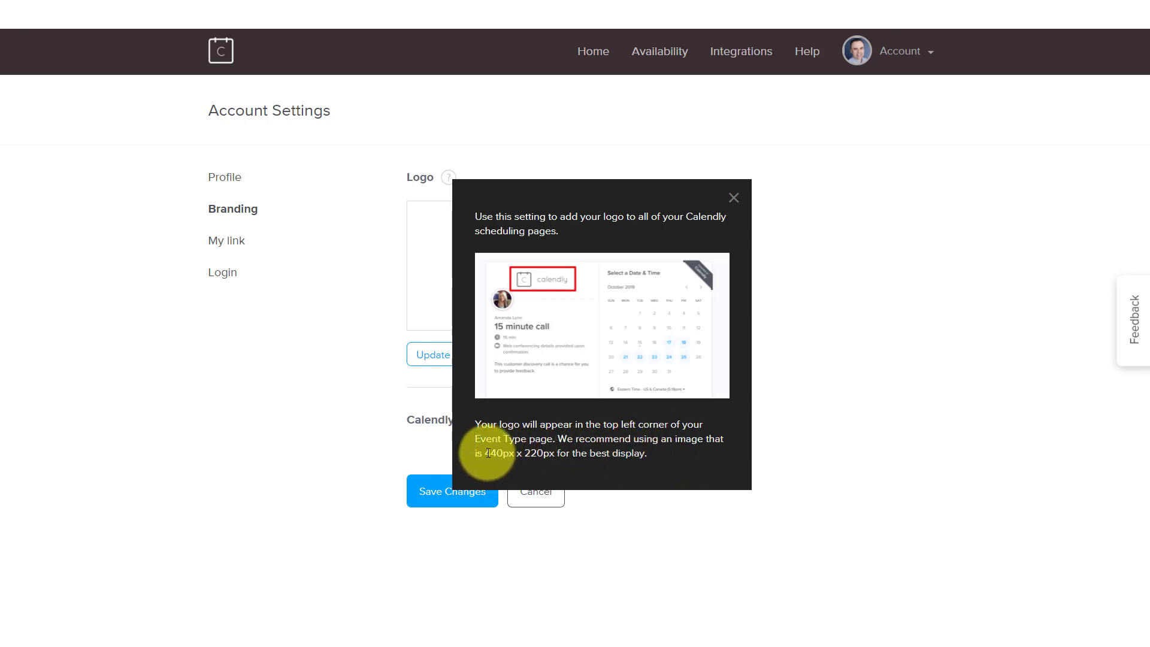
left_click_drag(503, 454, 531, 452)
left_click(531, 451)
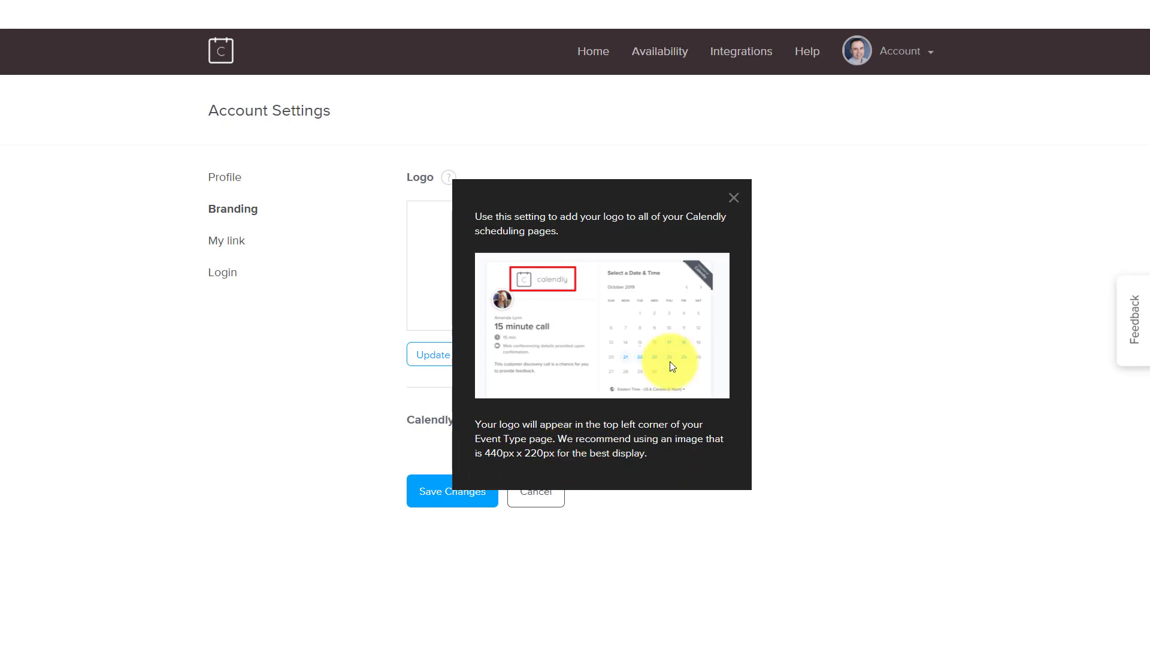
left_click(734, 198)
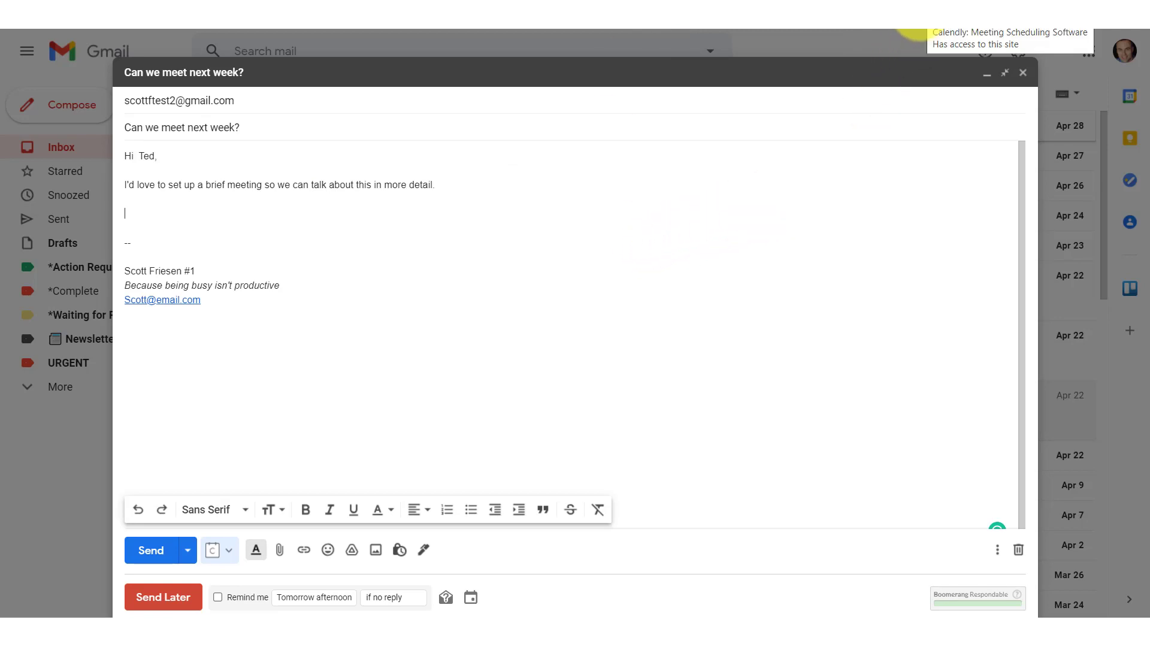
Bring up the Calendly sidebar in the draft, listing RESET Private Coaching and 1 Hour Consulting.
left_click(915, 25)
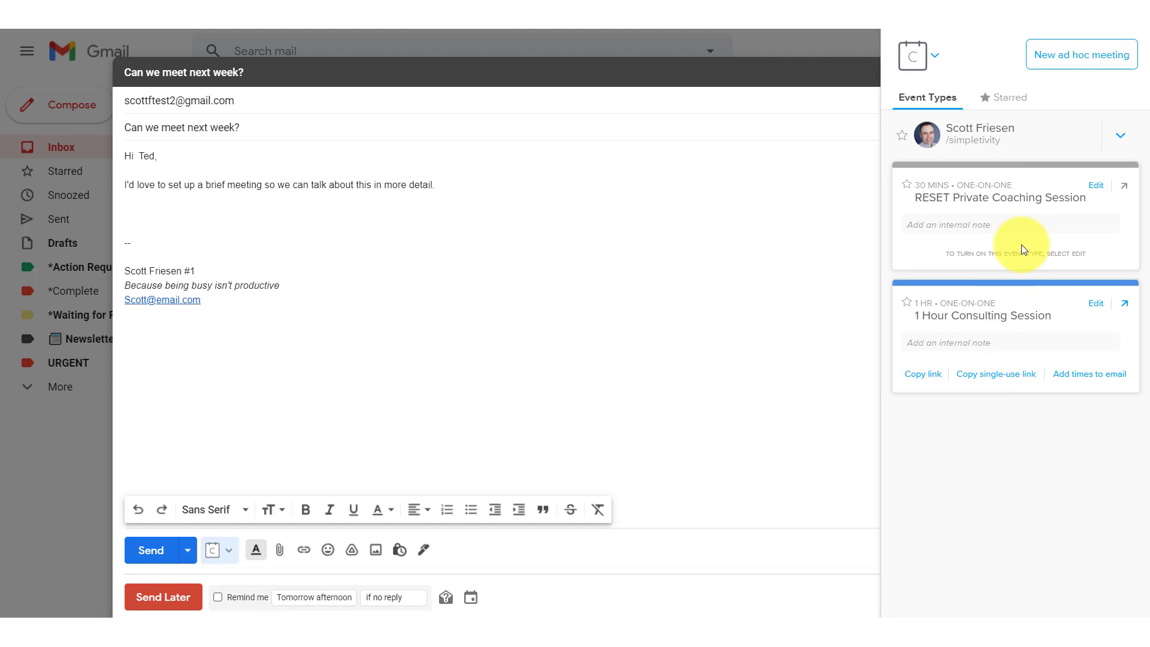
left_click(928, 377)
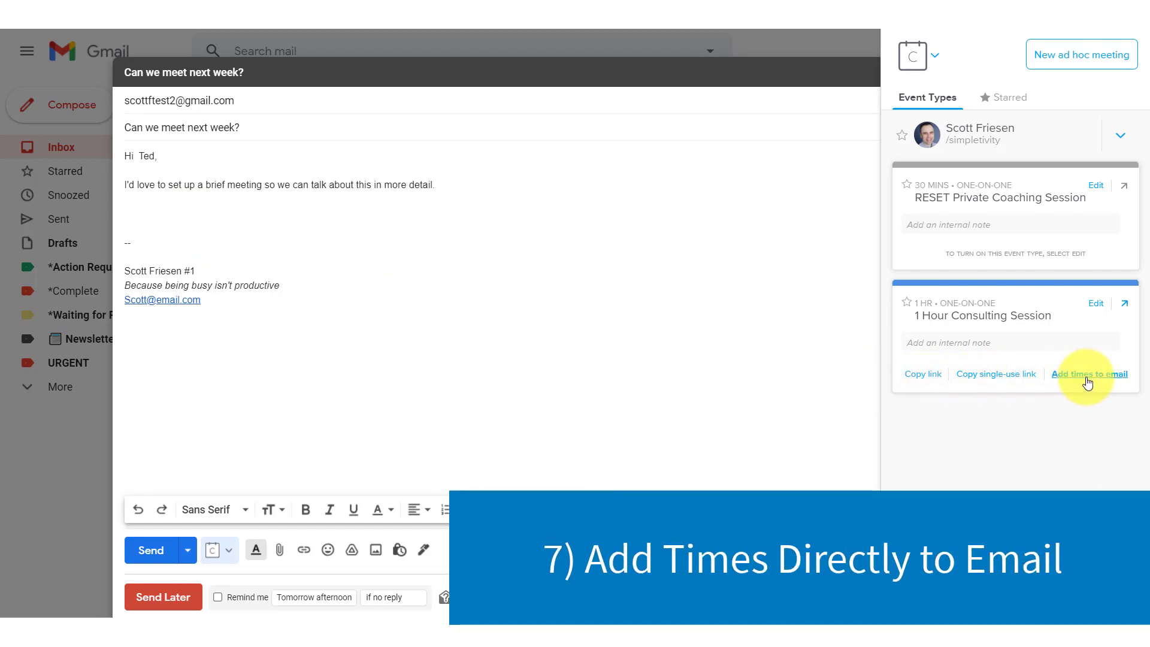
Pick May 5, 6 and 7 for the 1 Hour Consulting Session and copy those times.
left_click(1086, 378)
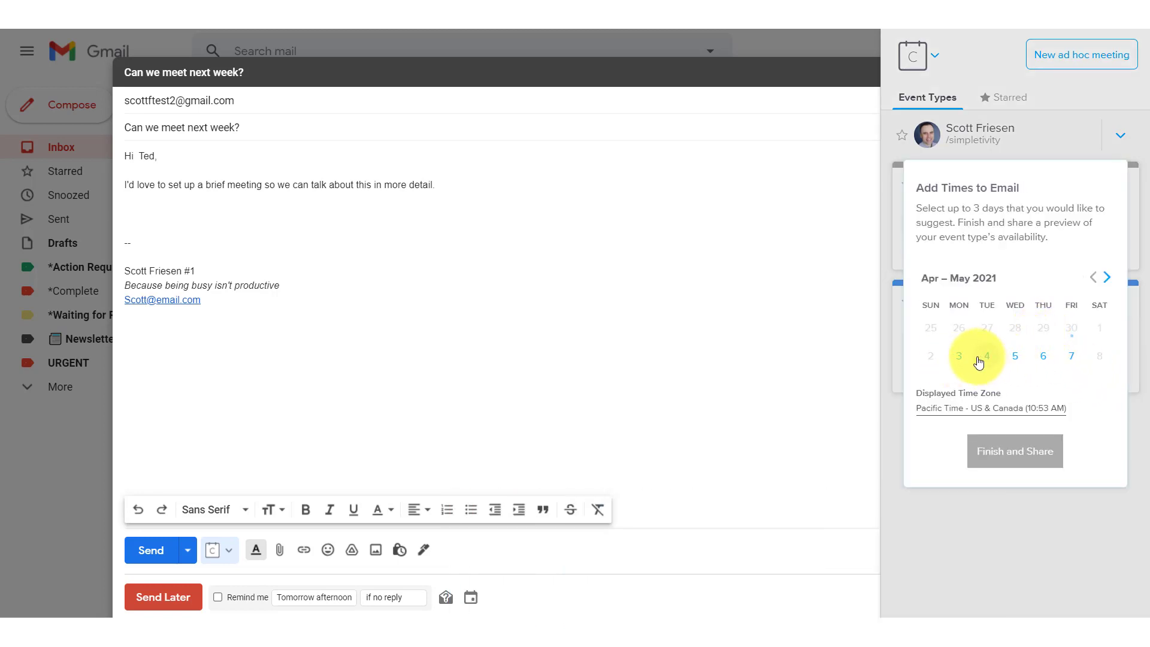
left_click(1017, 355)
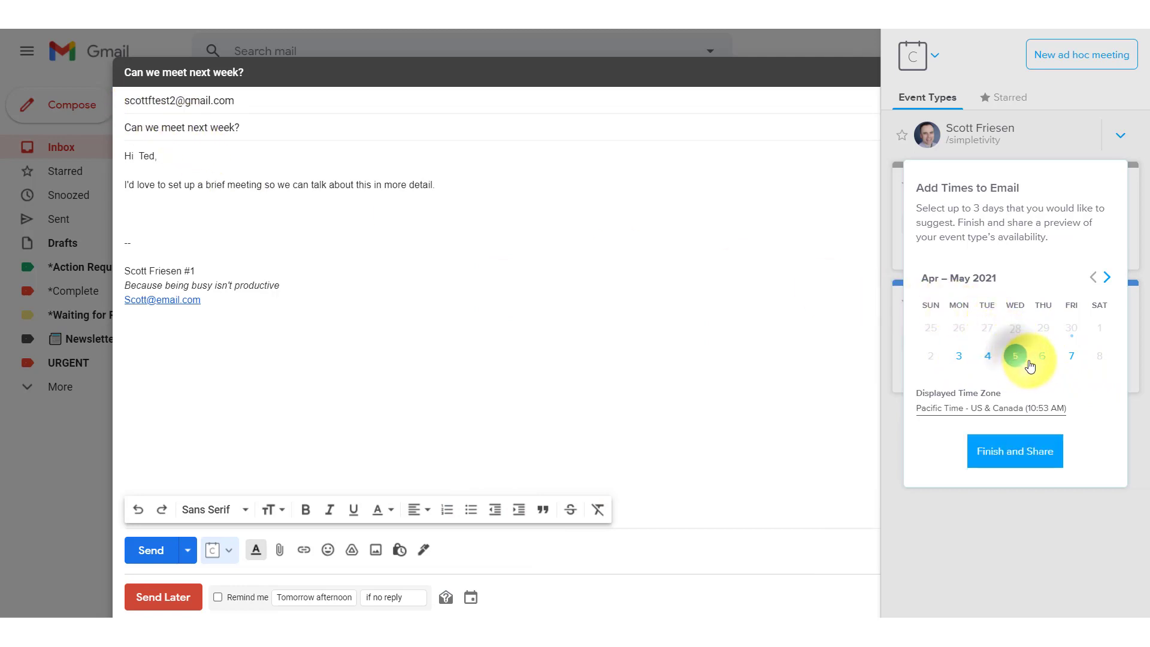
left_click(1044, 359)
left_click(1072, 357)
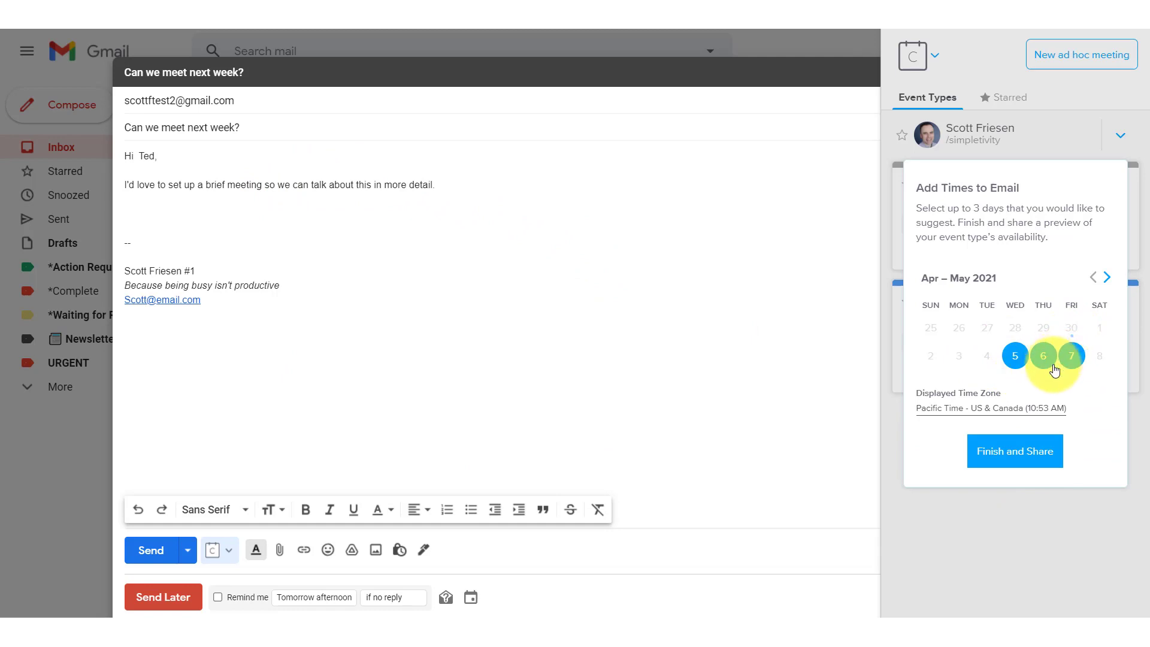
left_click(991, 454)
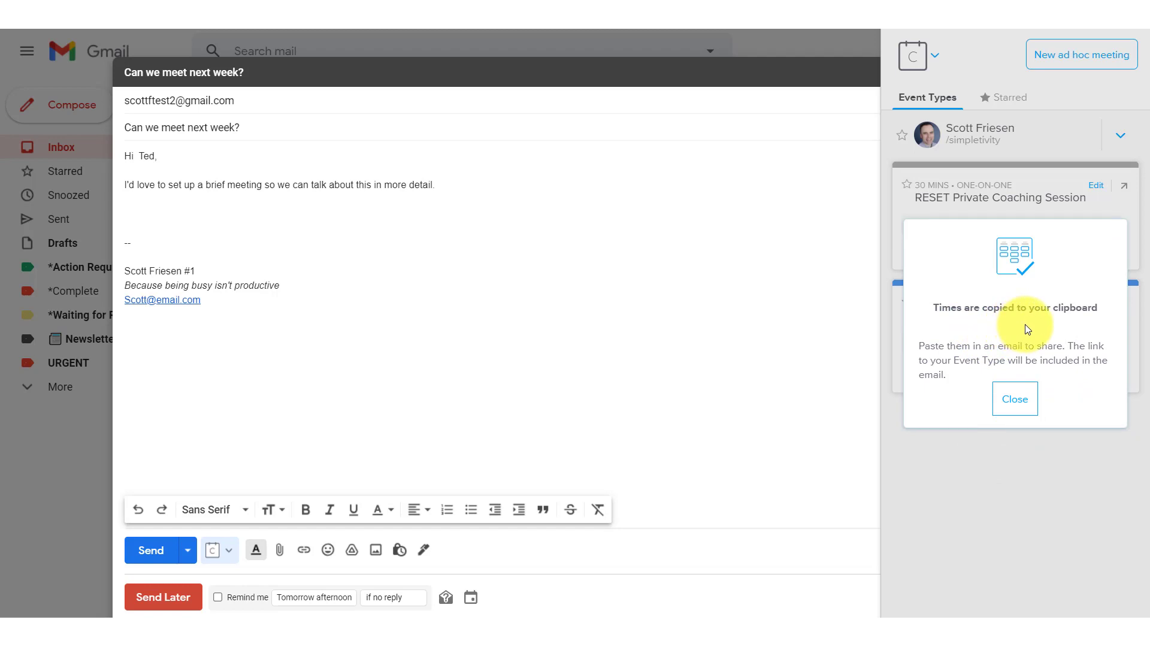
Paste the 12:00, 12:30 and 1:00 PM slots for May 5–7 onto the draft's blank line.
left_click(1017, 401)
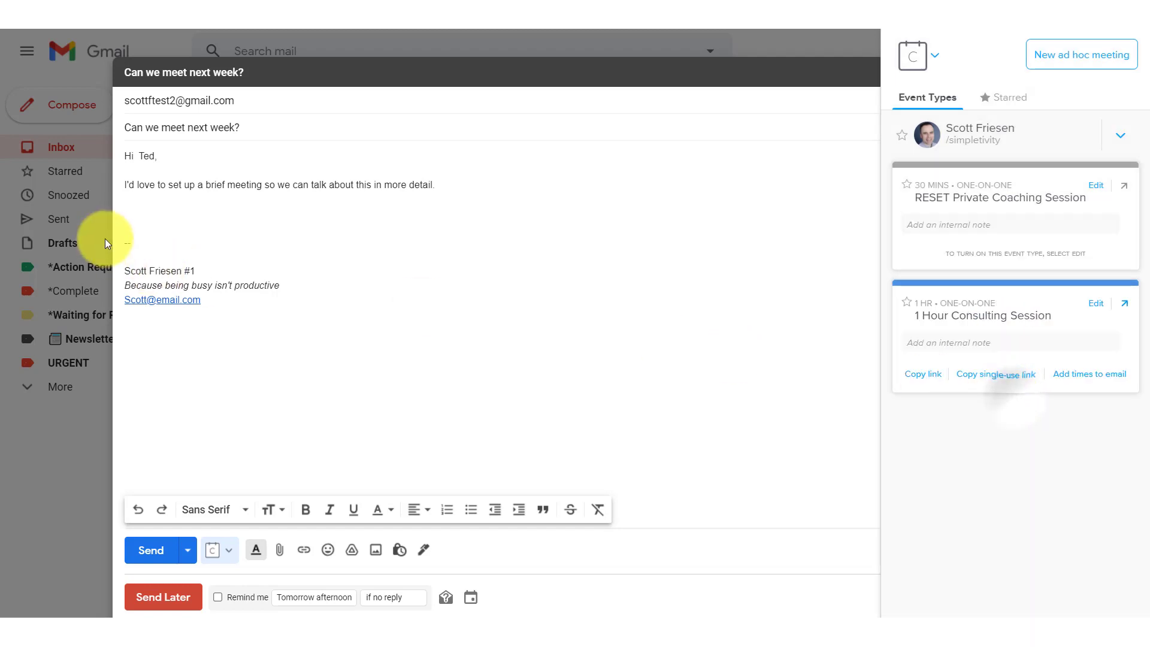
left_click(131, 216)
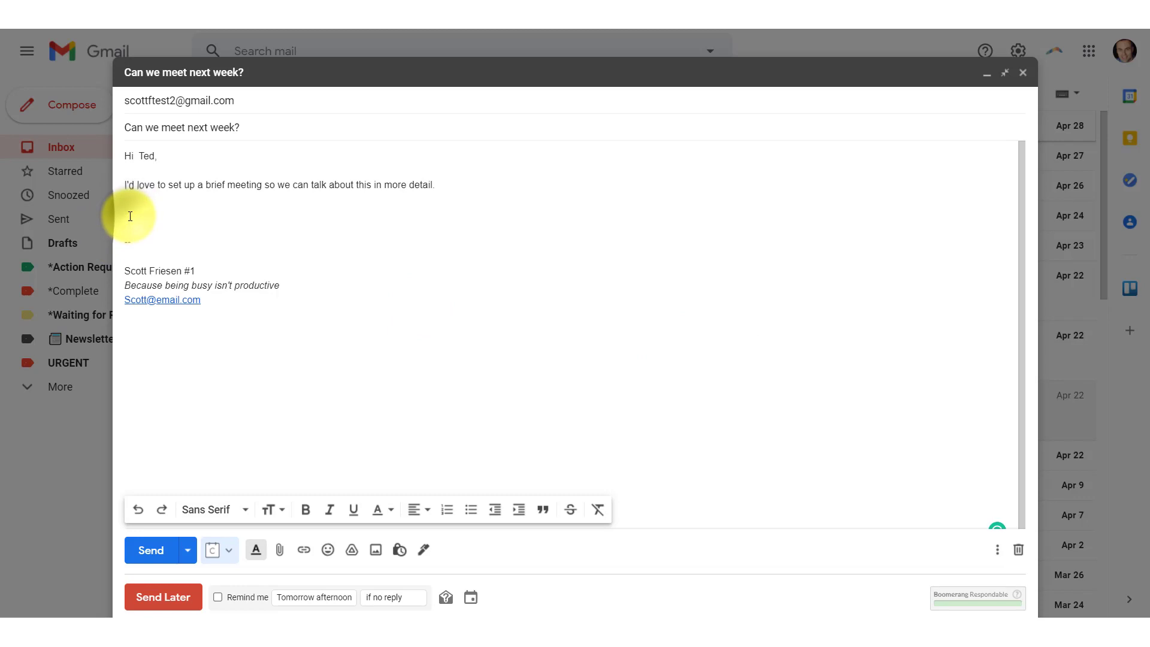
key("ctrl+v")
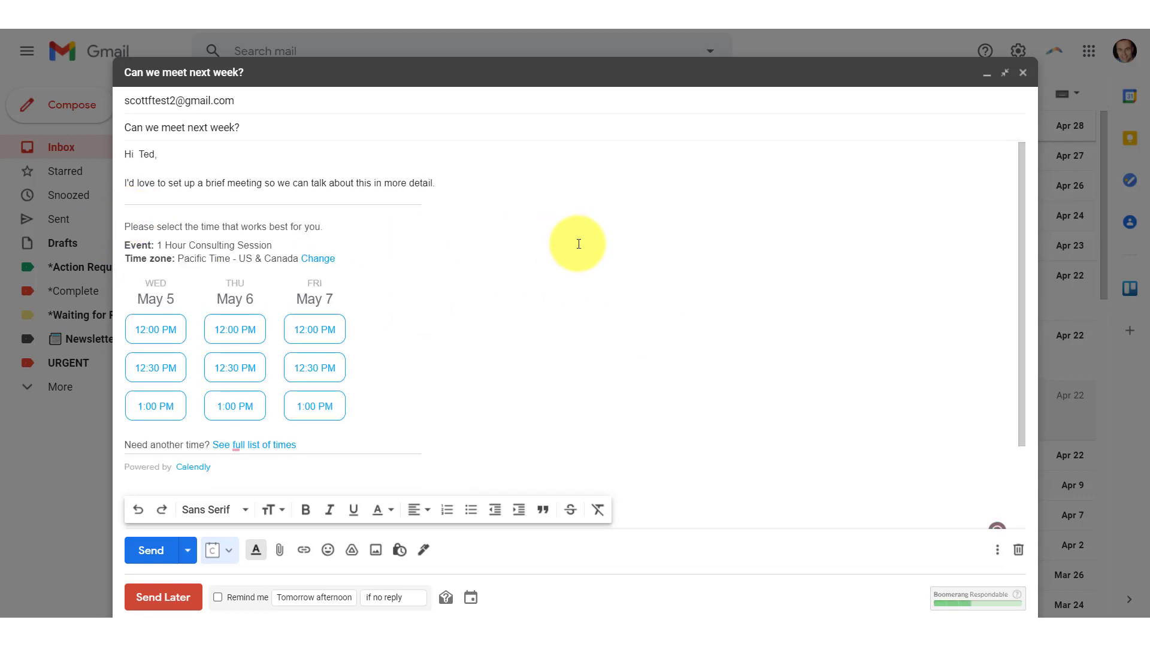
scroll(470, 290, "down", 1)
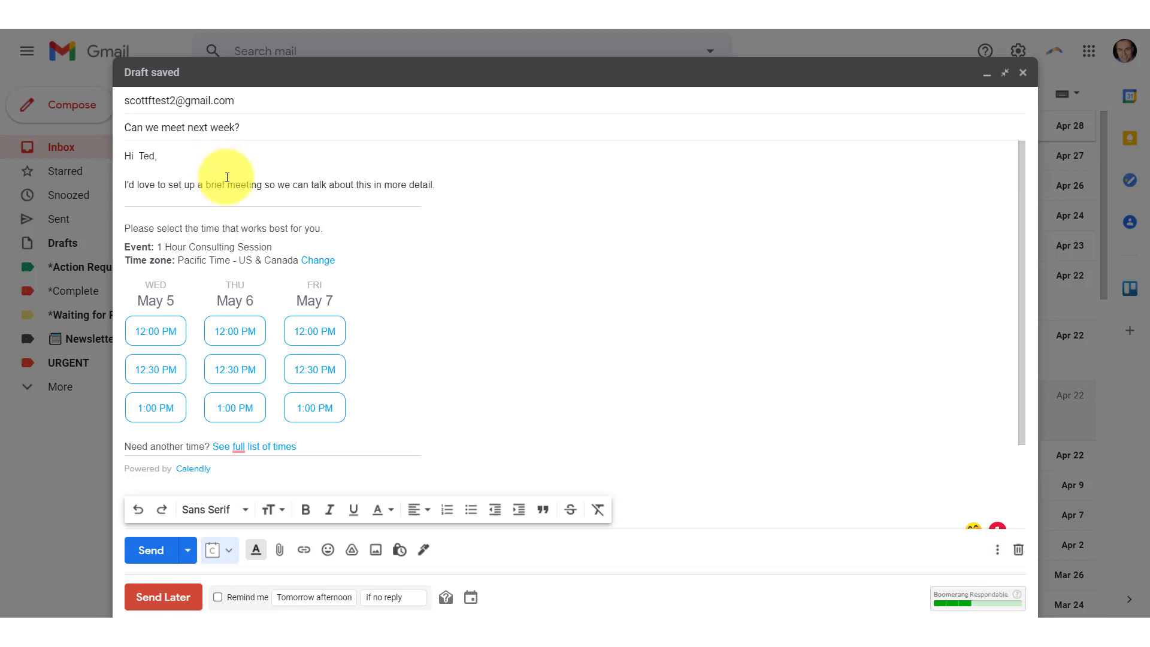
scroll(437, 251, "down", 1)
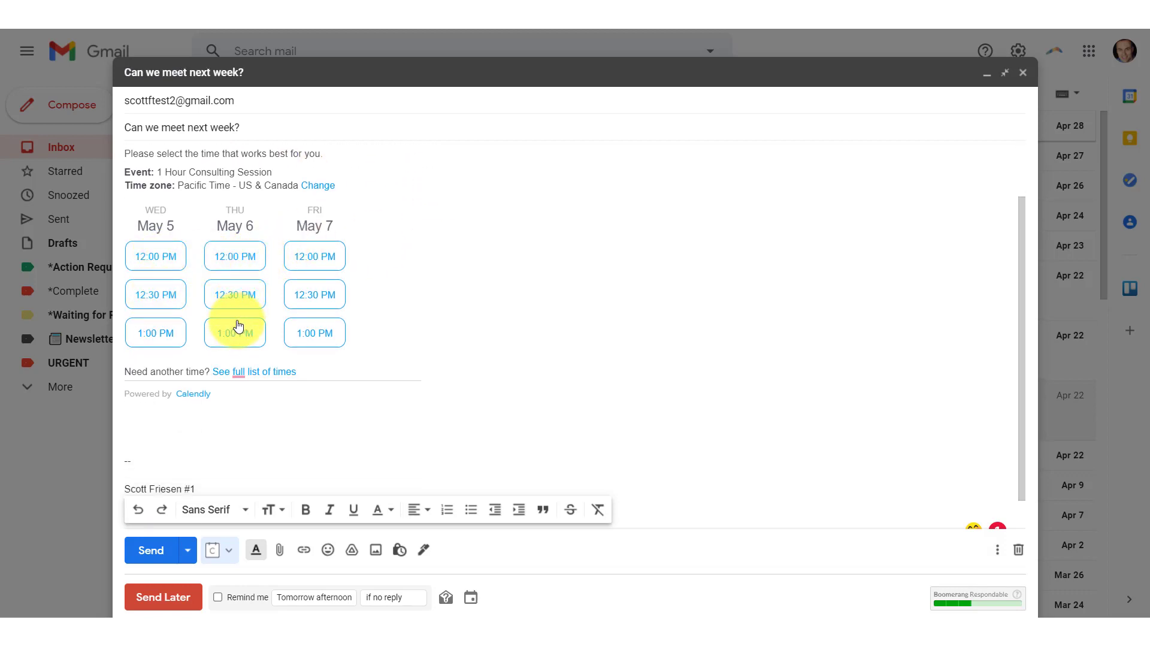
scroll(238, 325, "up", 1)
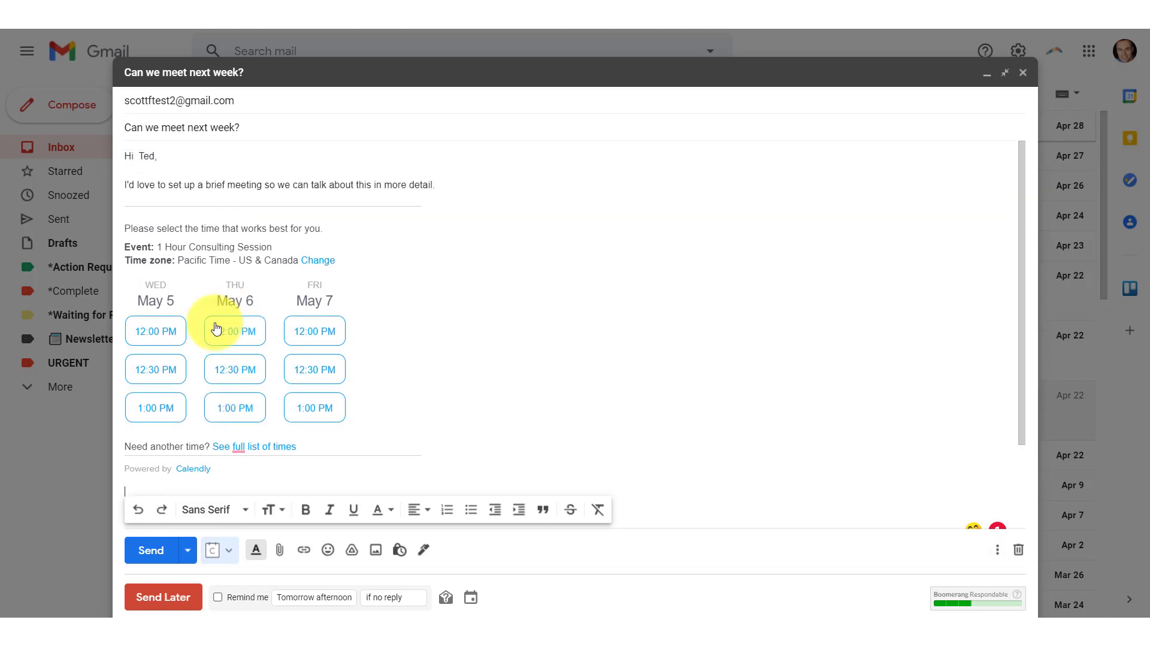